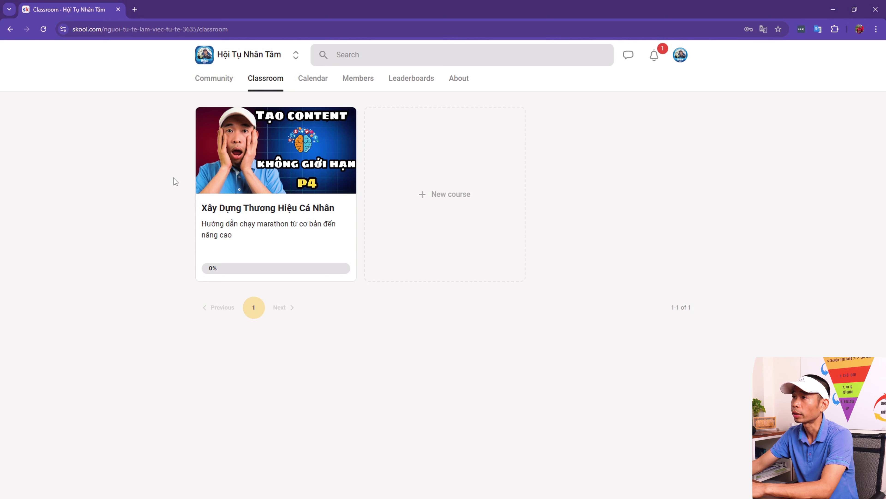
# Open the settings of the course Xây Dựng Thương Hiệu Cá Nhân and review its name and description fields
pyautogui.click(344, 119)
pyautogui.click(522, 96)
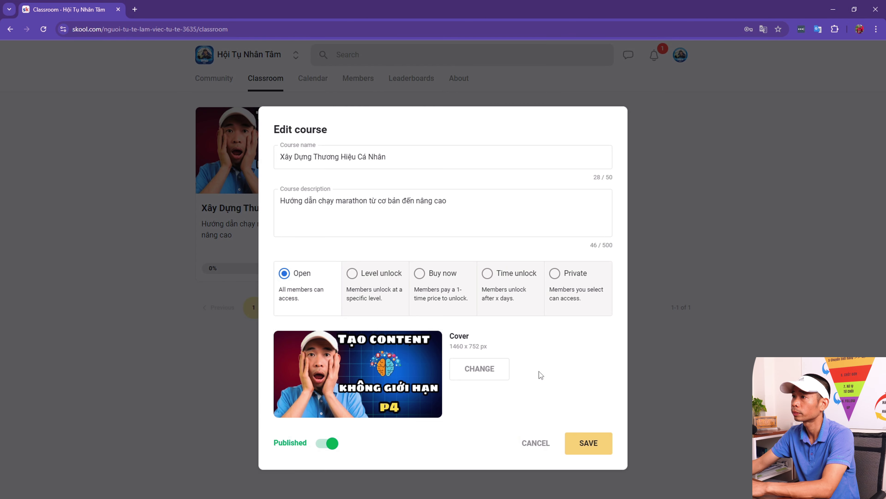
pyautogui.click(588, 445)
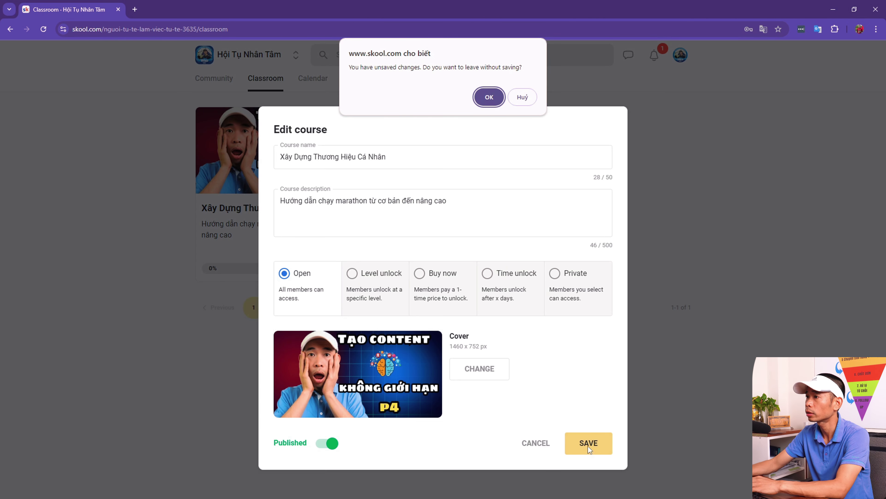
pyautogui.click(523, 100)
pyautogui.click(378, 157)
pyautogui.tripleClick(417, 157)
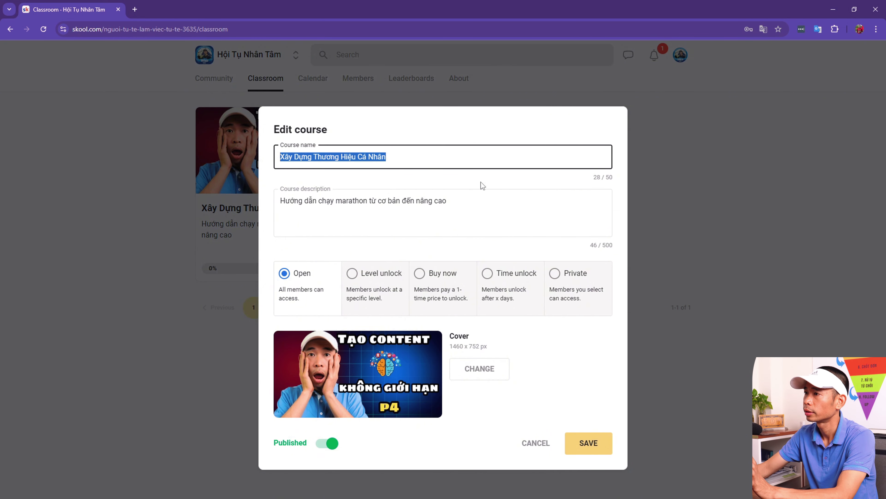
pyautogui.tripleClick(473, 222)
pyautogui.click(460, 205)
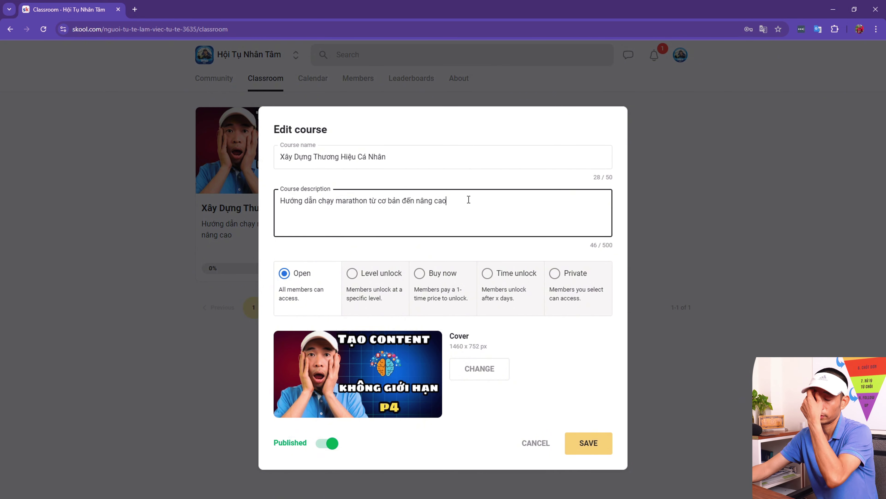
pyautogui.click(616, 247)
pyautogui.moveTo(493, 224); pyautogui.dragTo(267, 200)
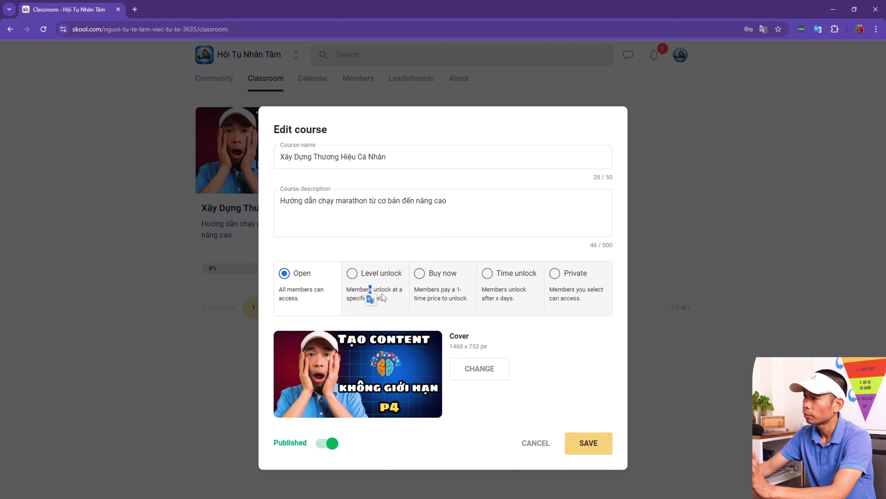
# Preview the Buy now and Level unlock access options with their settings, and return the course access to Open
pyautogui.click(440, 295)
pyautogui.press('Right')
pyautogui.press('Left')
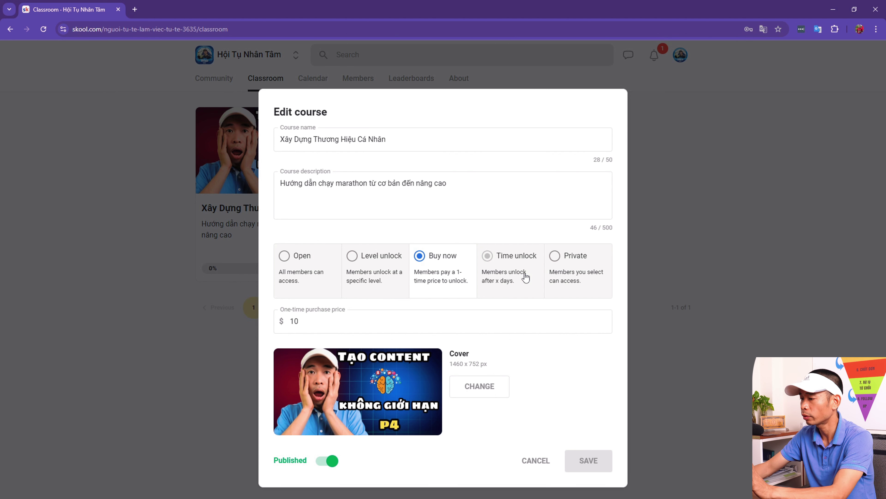
pyautogui.doubleClick(300, 325)
pyautogui.click(304, 274)
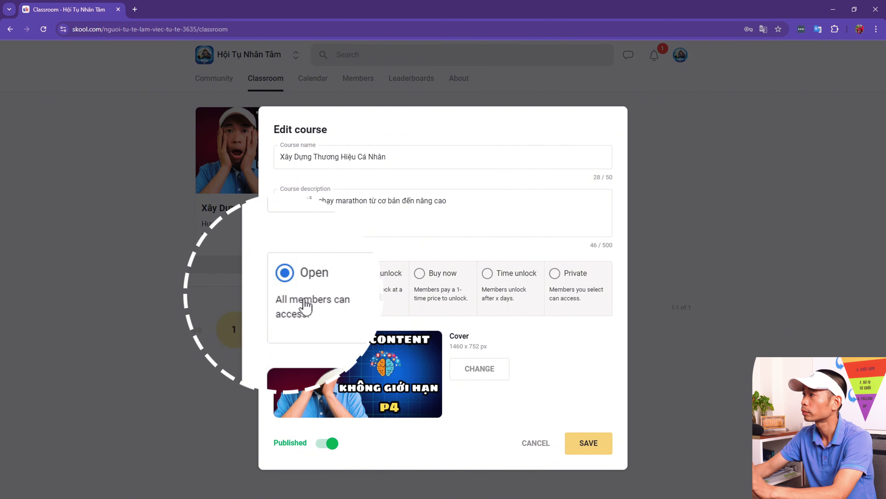
pyautogui.click(373, 284)
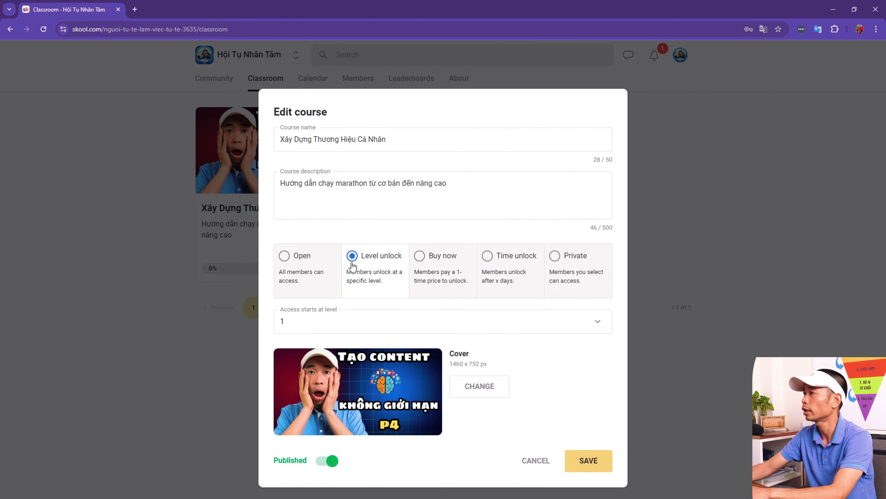
pyautogui.click(309, 275)
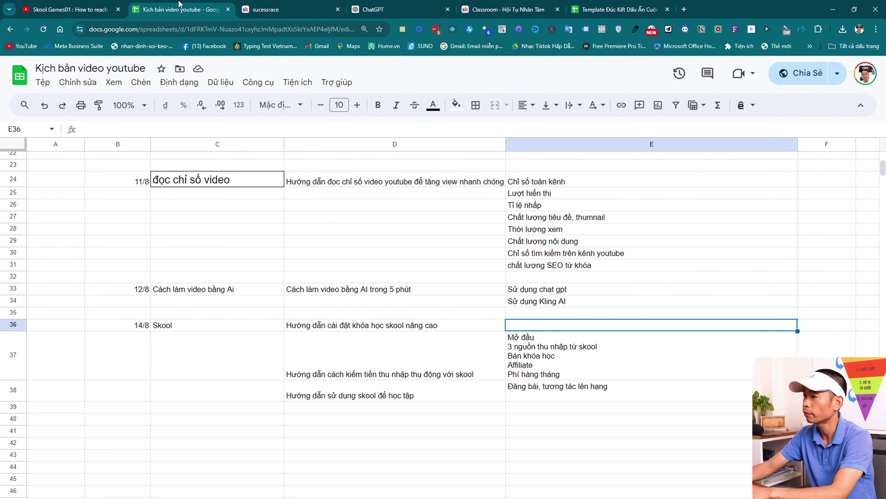
# In the member's browser session, switch to the Hội Tụ Nhân Tâm community and open the course lesson Video 1: Hướng dẫn khởi động
pyautogui.click(290, 7)
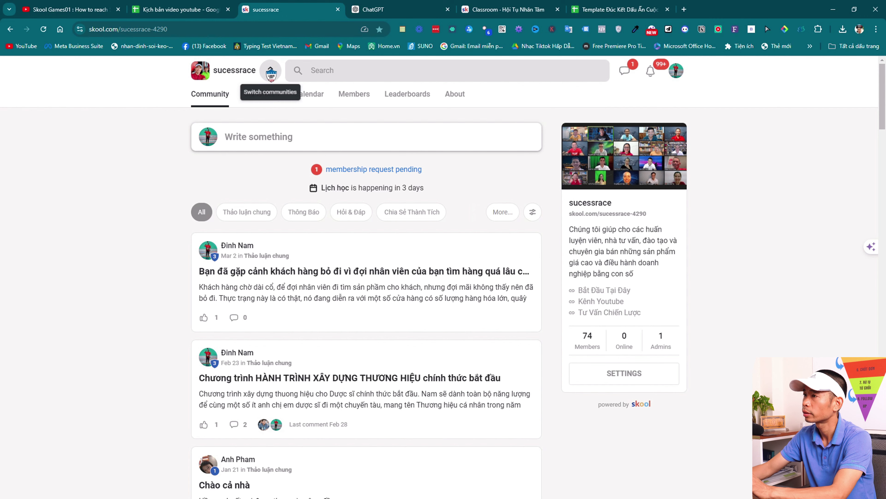
pyautogui.click(271, 73)
pyautogui.click(260, 315)
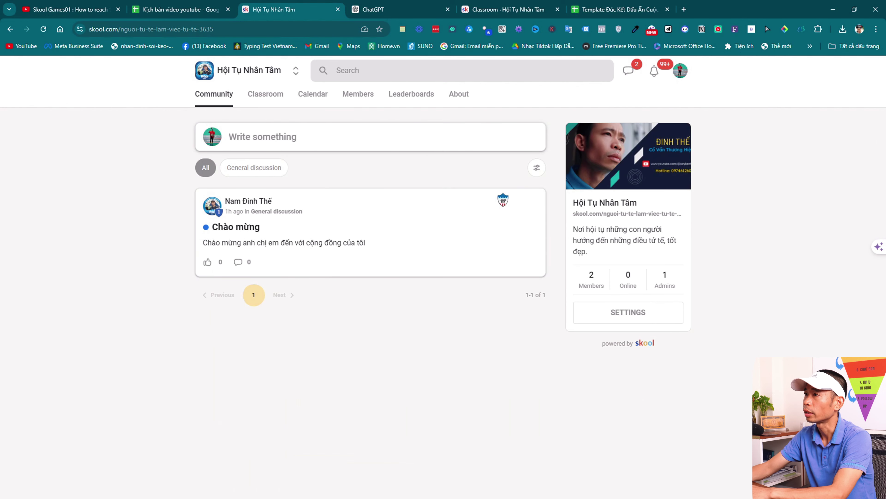
pyautogui.click(259, 100)
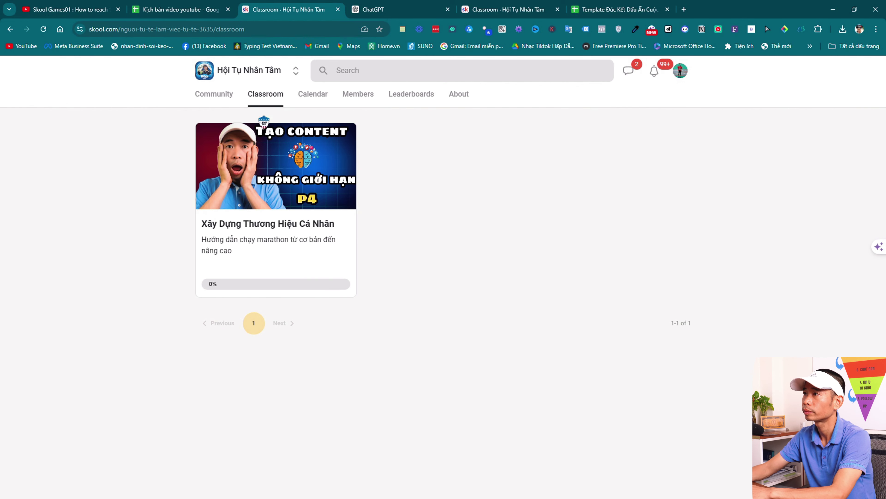
pyautogui.click(286, 166)
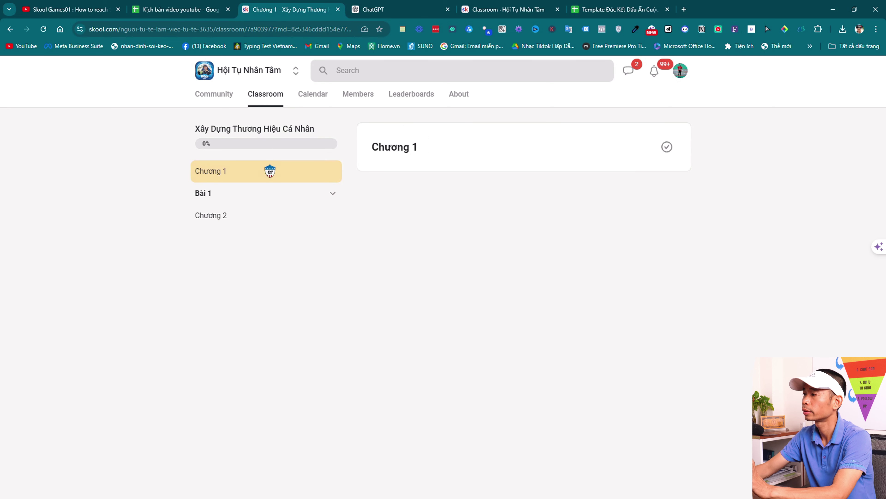
pyautogui.click(322, 197)
pyautogui.click(244, 215)
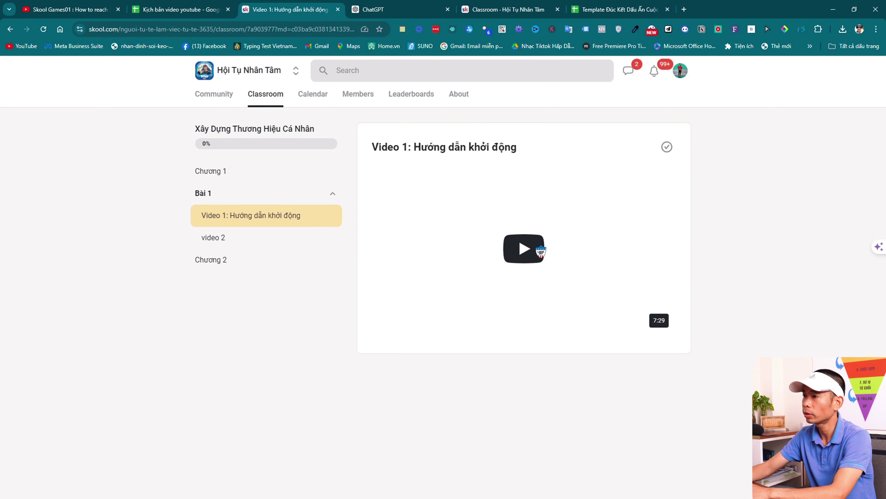
# Play and pause the lesson video as a member to check that the open course can be watched
pyautogui.click(538, 255)
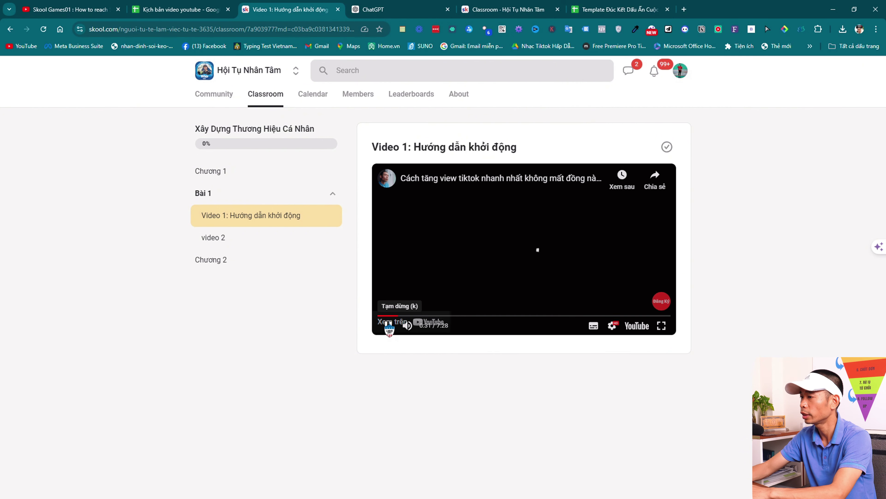
pyautogui.click(388, 326)
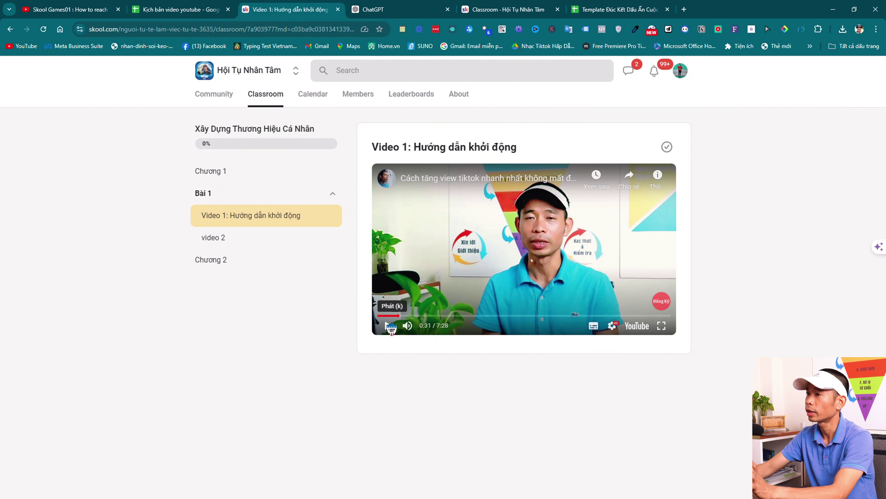
pyautogui.click(387, 327)
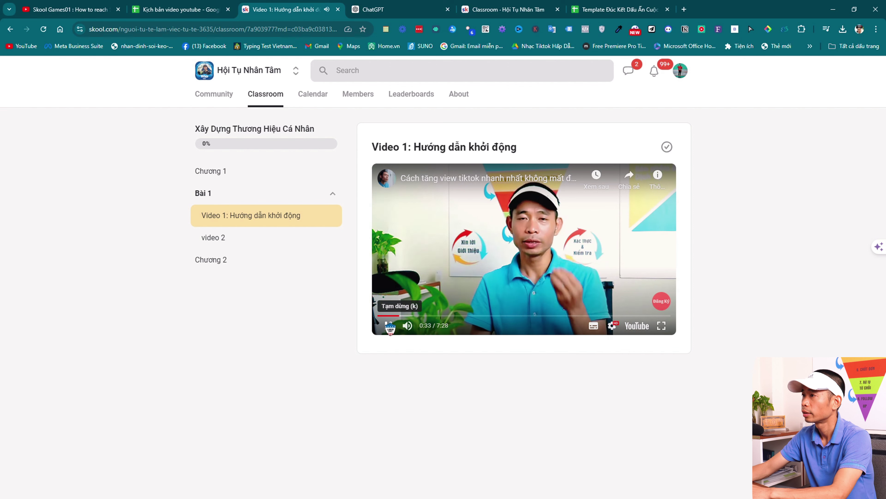
pyautogui.click(387, 327)
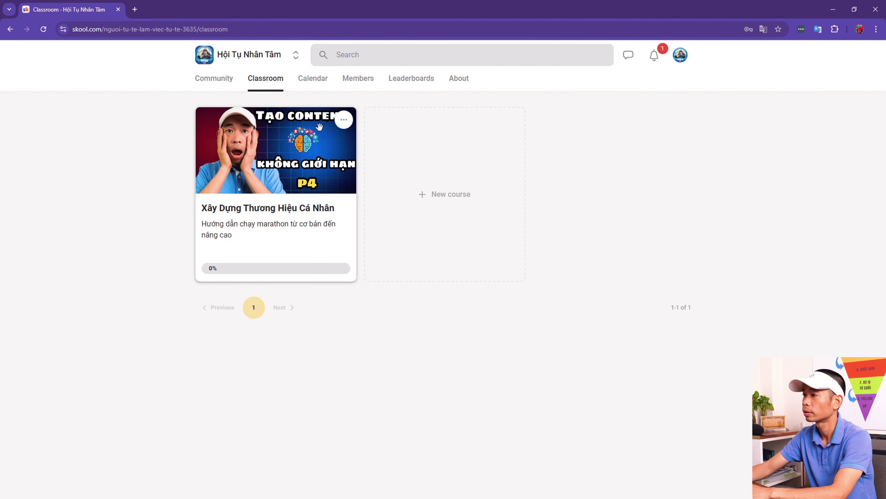
# Reopen the course settings in the admin session, change the access type to Level unlock and show the available access levels
pyautogui.click(341, 119)
pyautogui.click(296, 149)
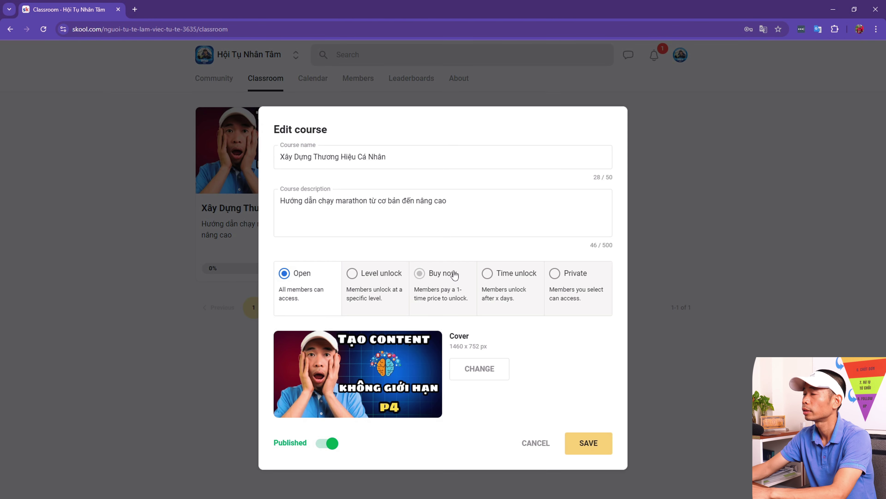
pyautogui.click(382, 279)
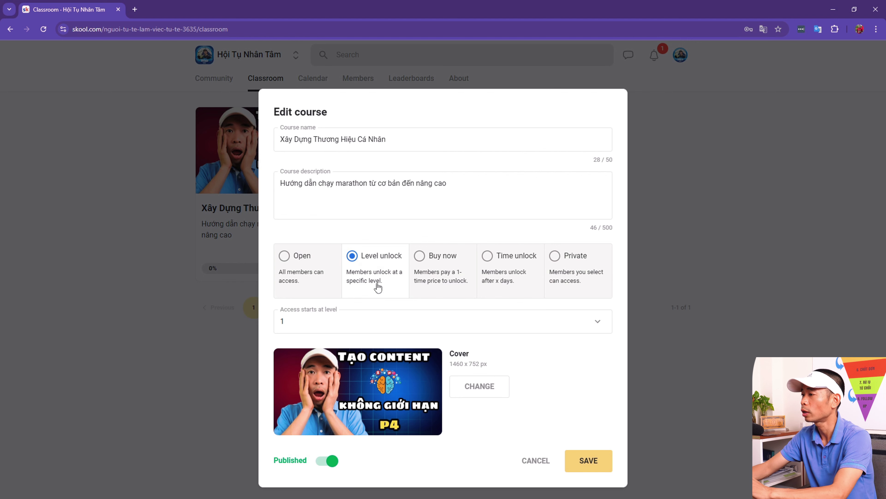
pyautogui.click(525, 329)
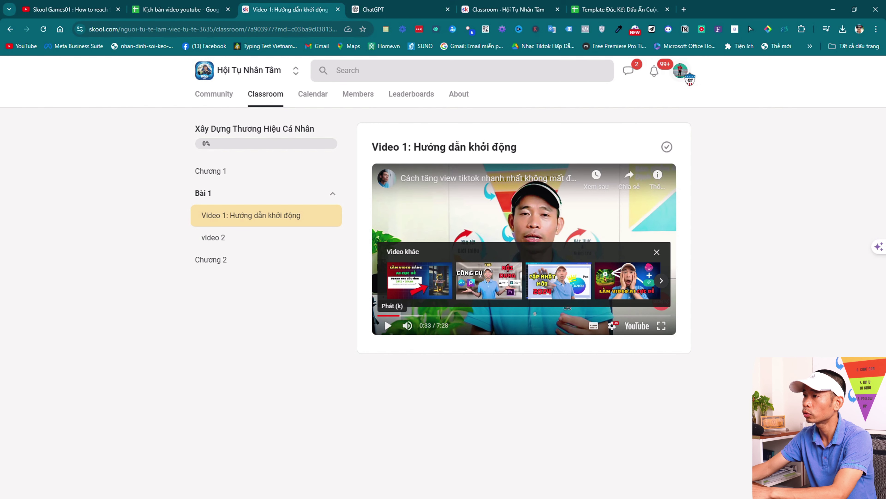
# Switch to the member's session and open the member's own profile to check the account's current level
pyautogui.click(680, 72)
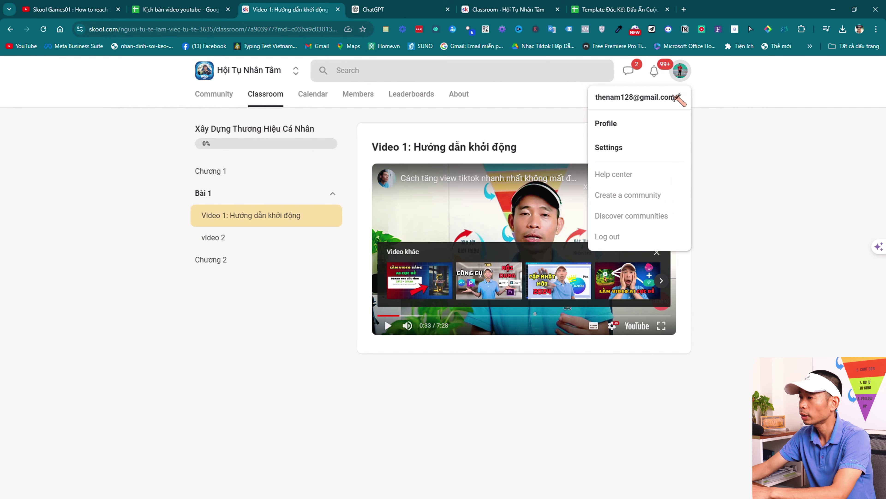
pyautogui.click(628, 124)
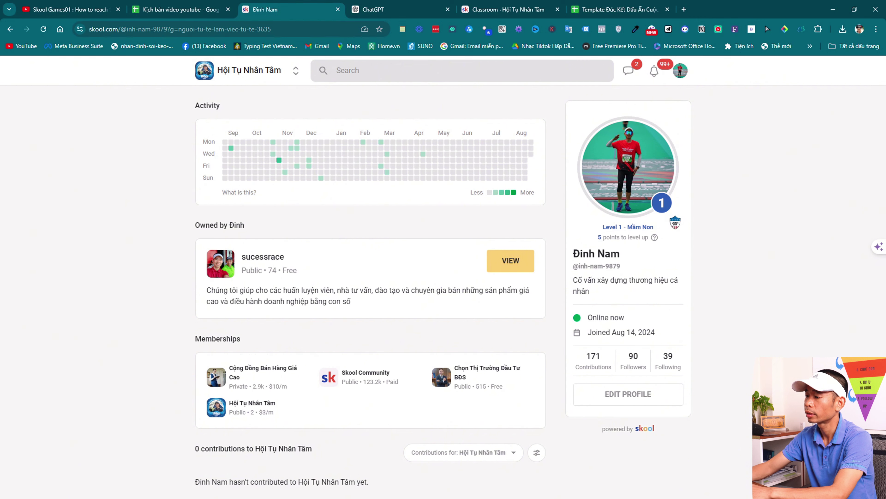
pyautogui.click(349, 479)
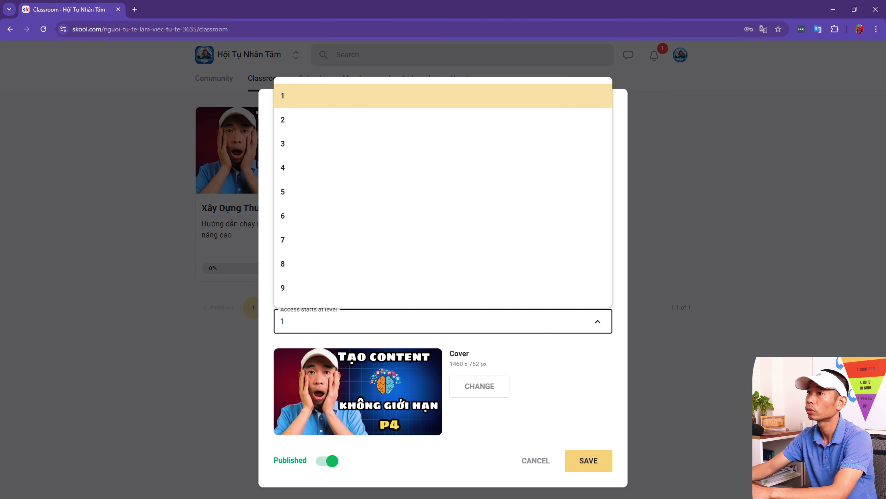
# Keep the course's access starting at level 1 and save the course settings
pyautogui.click(324, 316)
pyautogui.click(328, 322)
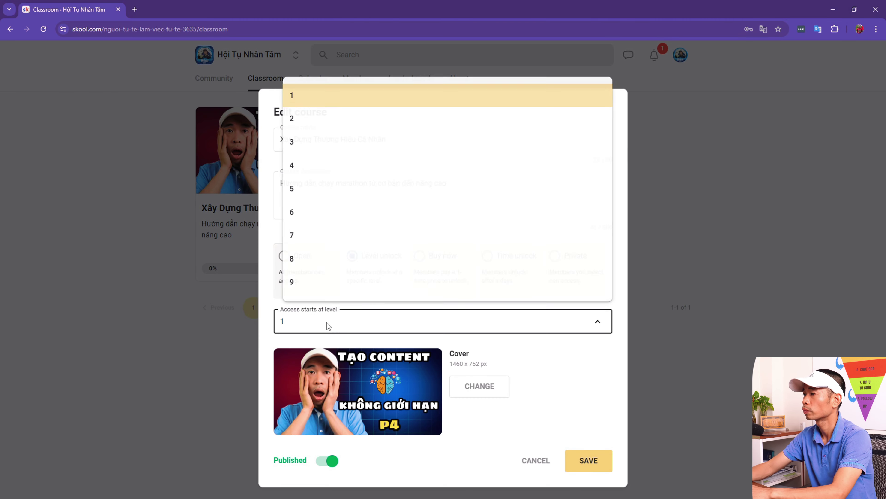
pyautogui.click(586, 464)
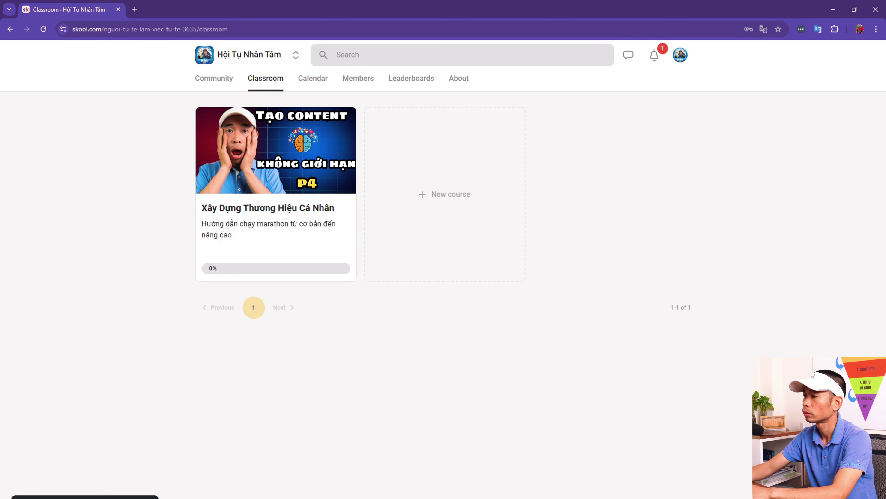
# Return to the Video 1 lesson in the member's session and play its video to check access at level 1
pyautogui.hotkey('alt', 'Tab')
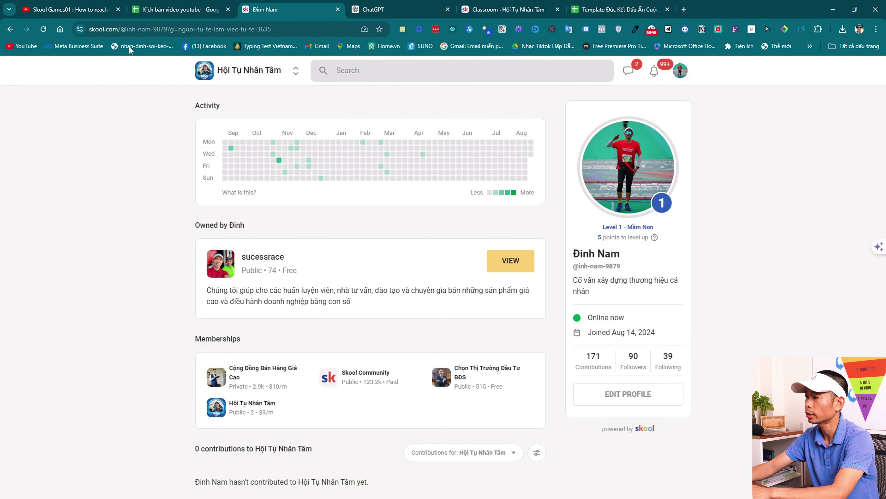
pyautogui.click(12, 29)
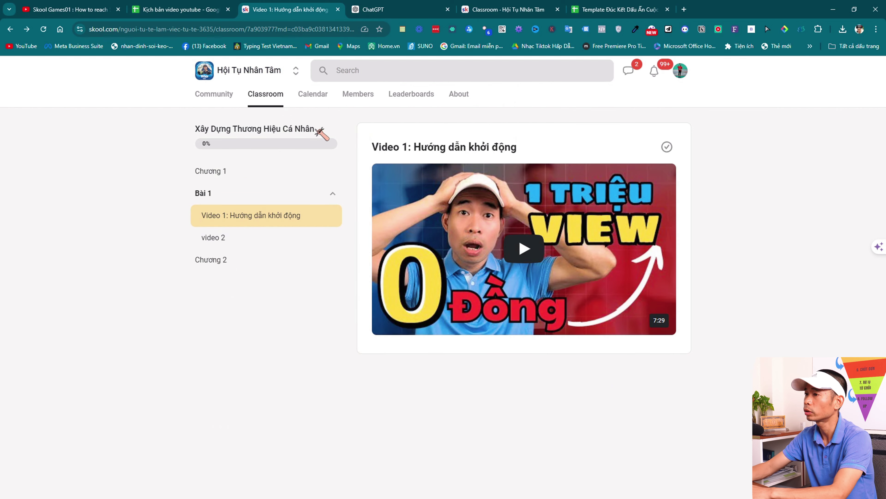
pyautogui.click(512, 264)
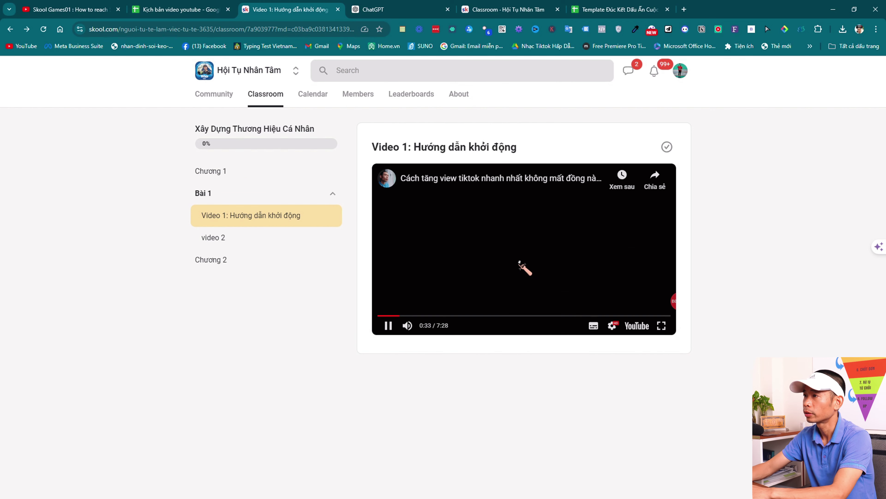
pyautogui.click(388, 326)
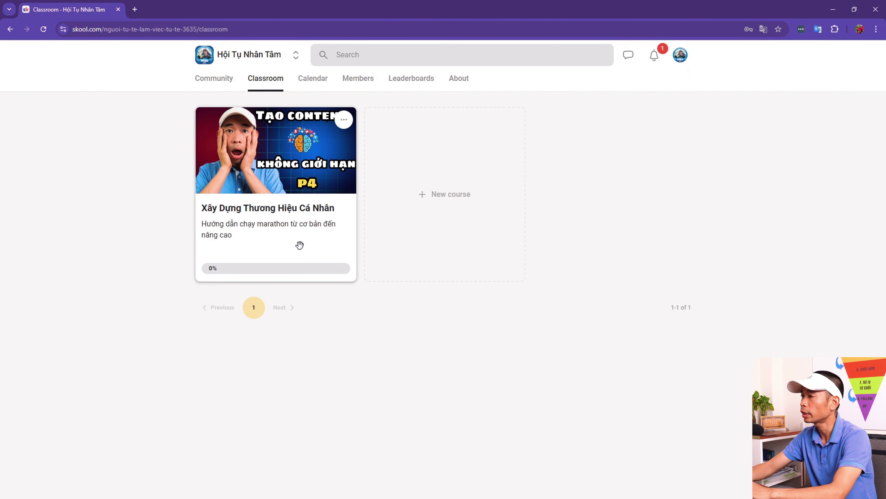
# Set the course's Level unlock access to start at level 2, save it, and reload the lesson page in the member's session
pyautogui.click(346, 119)
pyautogui.click(303, 146)
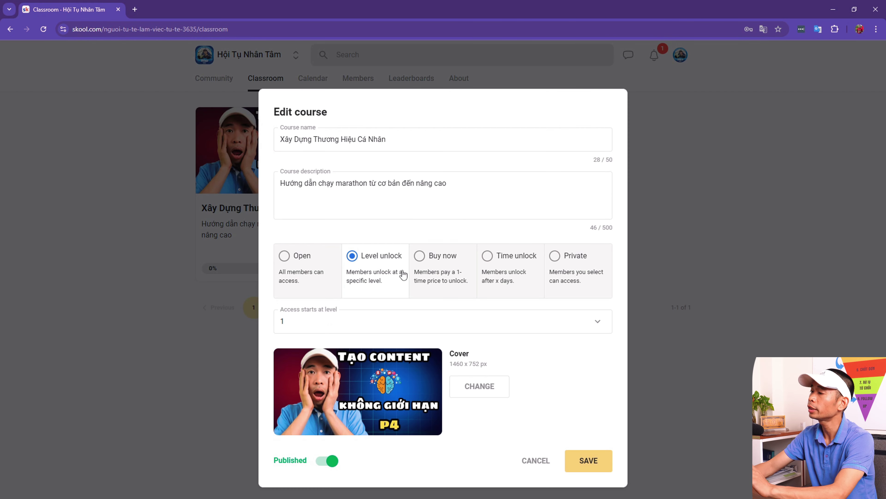
pyautogui.click(334, 329)
pyautogui.click(288, 121)
pyautogui.click(585, 452)
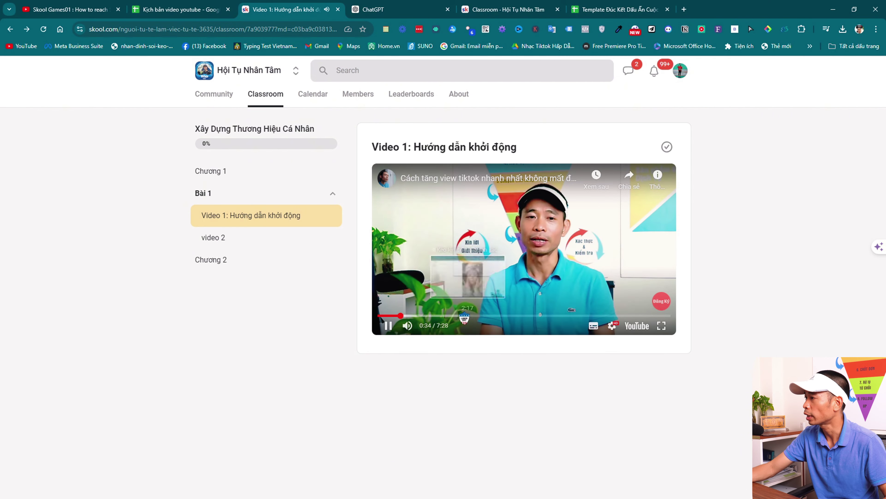
pyautogui.click(44, 30)
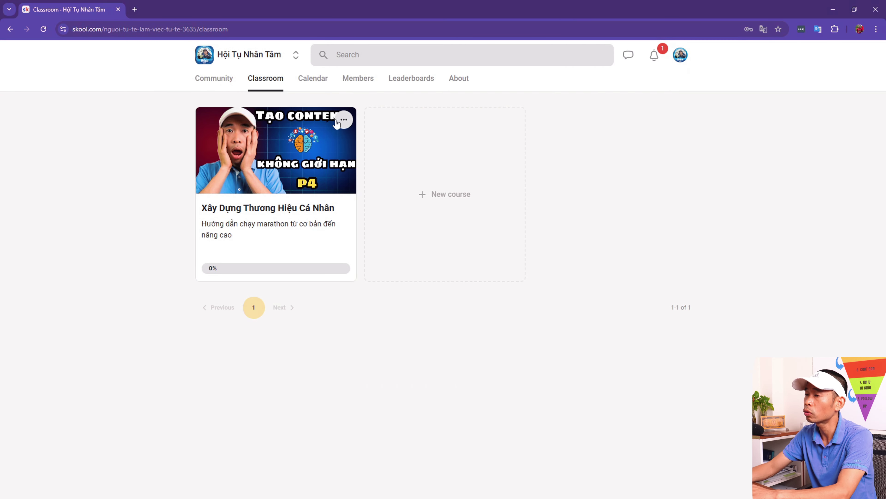
# Set the course's access to Buy now with a one-time purchase price of $10 and save the course settings
pyautogui.click(342, 119)
pyautogui.click(343, 159)
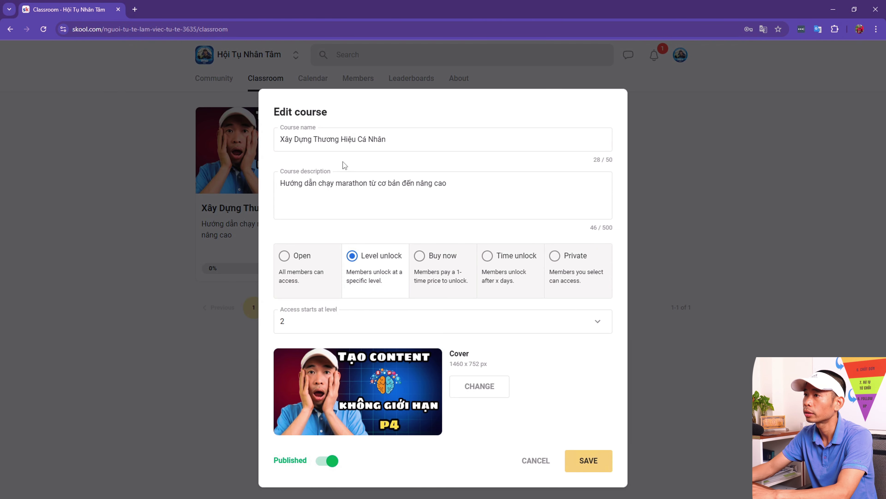
pyautogui.click(575, 326)
pyautogui.click(575, 323)
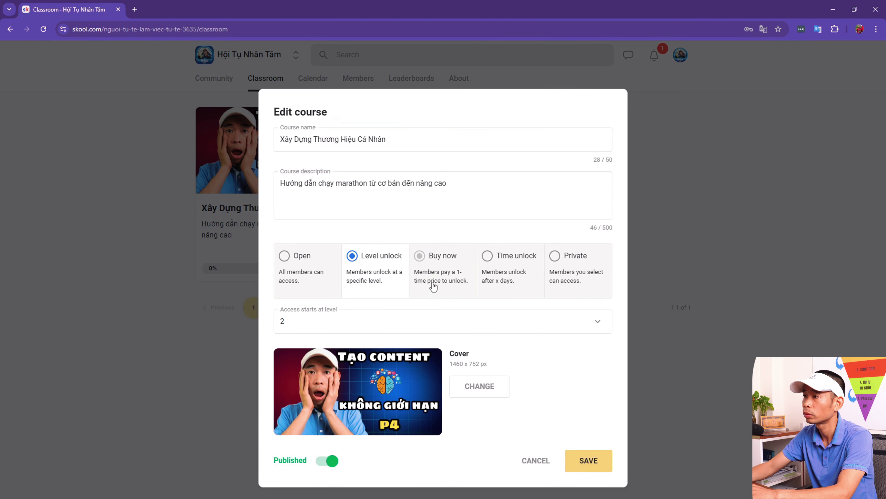
pyautogui.click(441, 264)
pyautogui.click(314, 320)
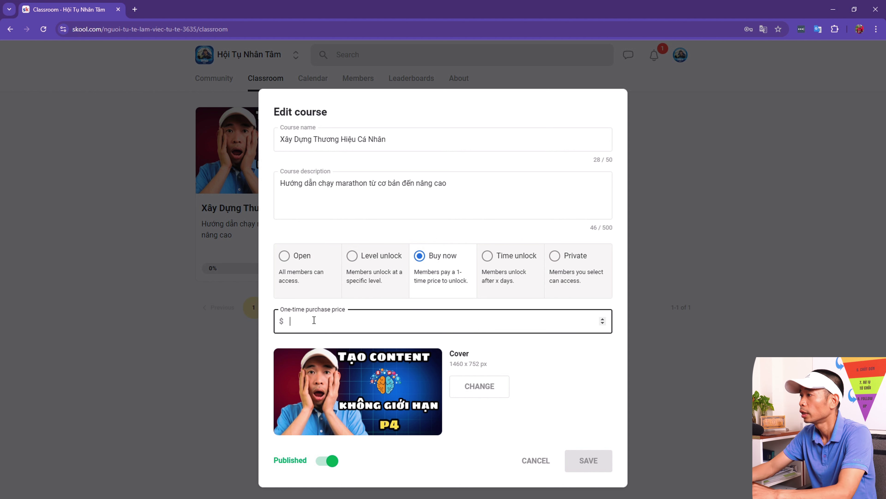
pyautogui.write('1')
pyautogui.click(599, 466)
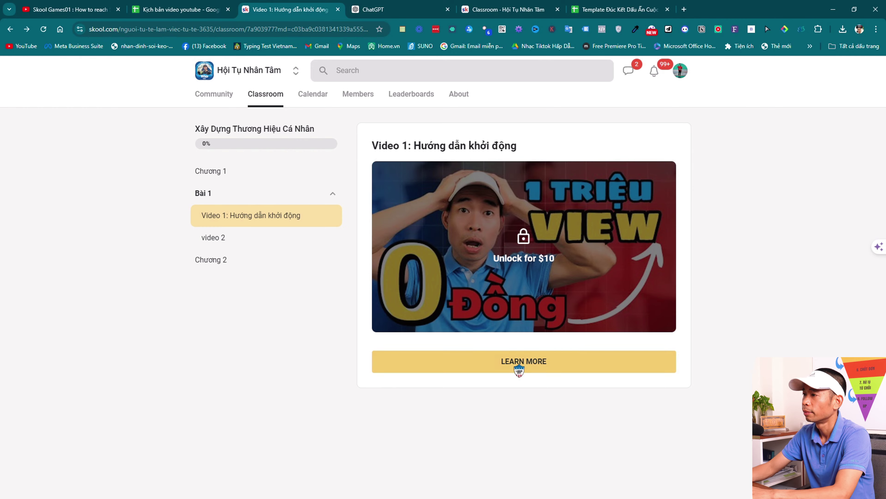
# In the member's session, open the locked lesson's purchase offer, examine its payment card field, and close it without buying
pyautogui.click(520, 368)
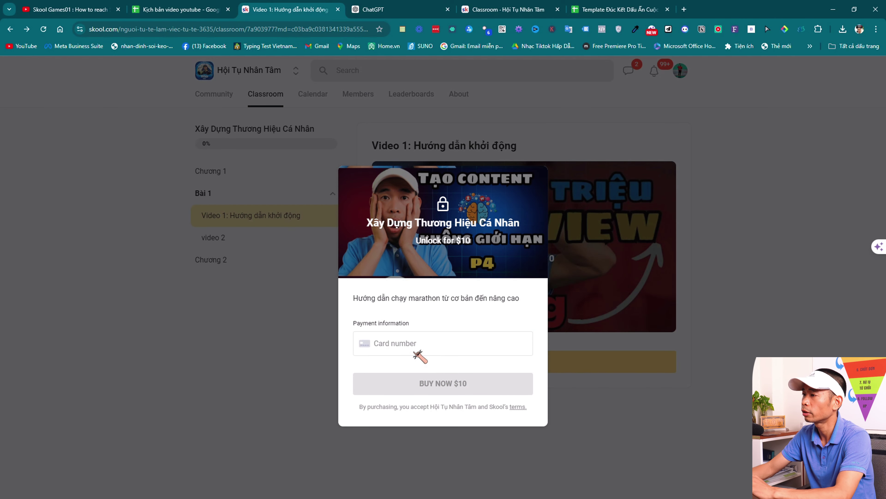
pyautogui.click(419, 351)
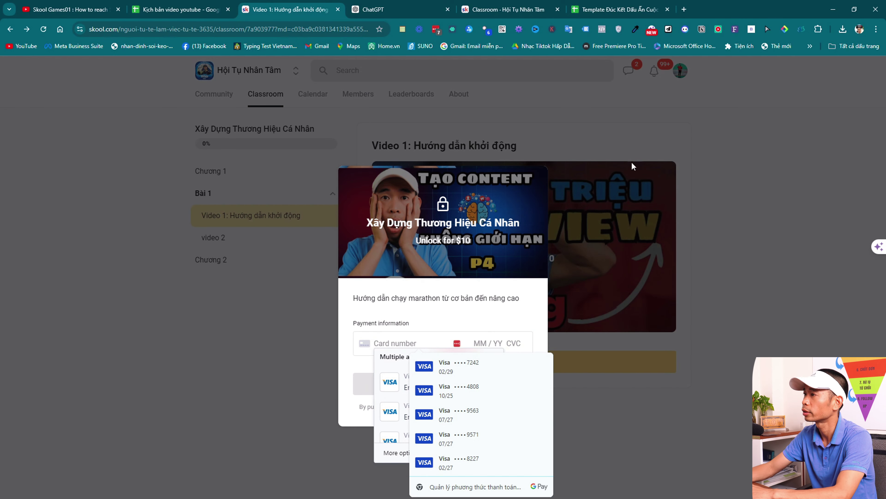
pyautogui.click(711, 171)
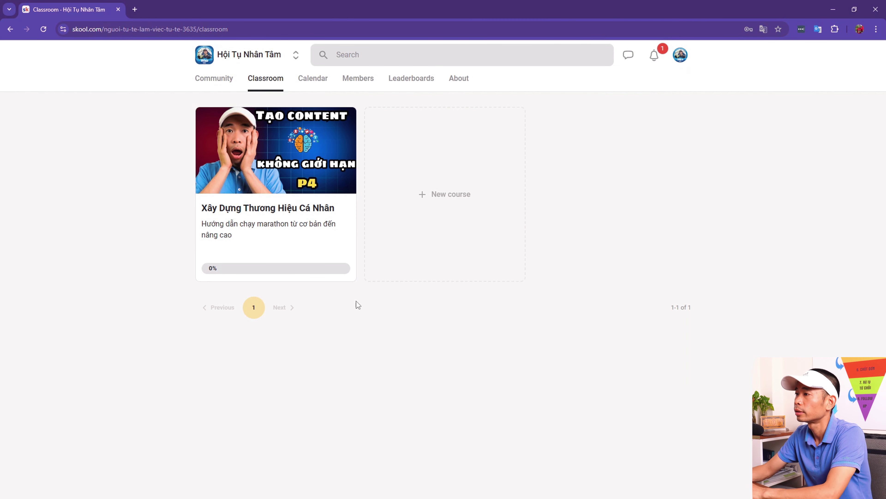
# Look at the Time unlock option in the course settings, then set the course's access to Private and save it
pyautogui.click(342, 121)
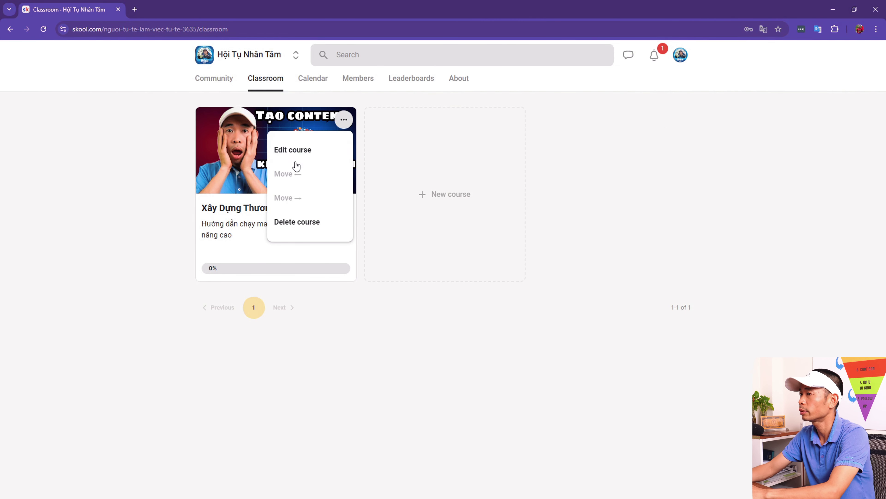
pyautogui.click(297, 150)
pyautogui.click(510, 274)
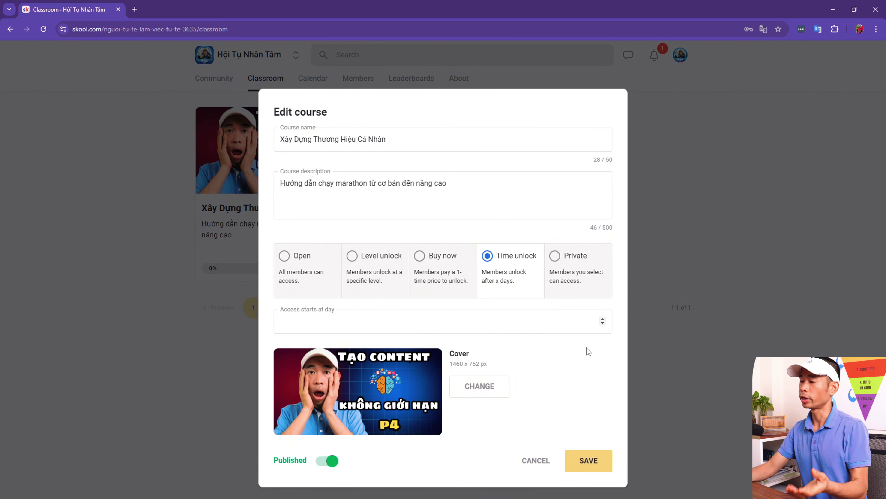
pyautogui.click(583, 273)
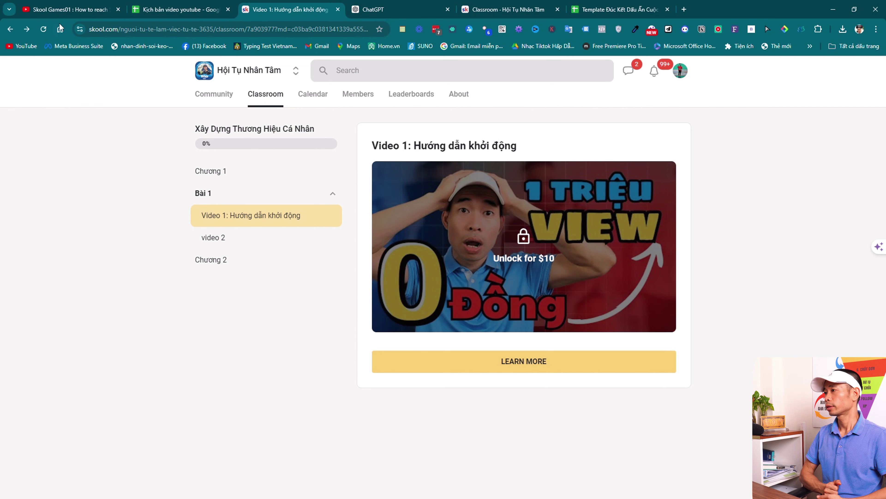
# Reload the Video 1 lesson in the member's session and highlight the lock message to check access under Private
pyautogui.press('F5')
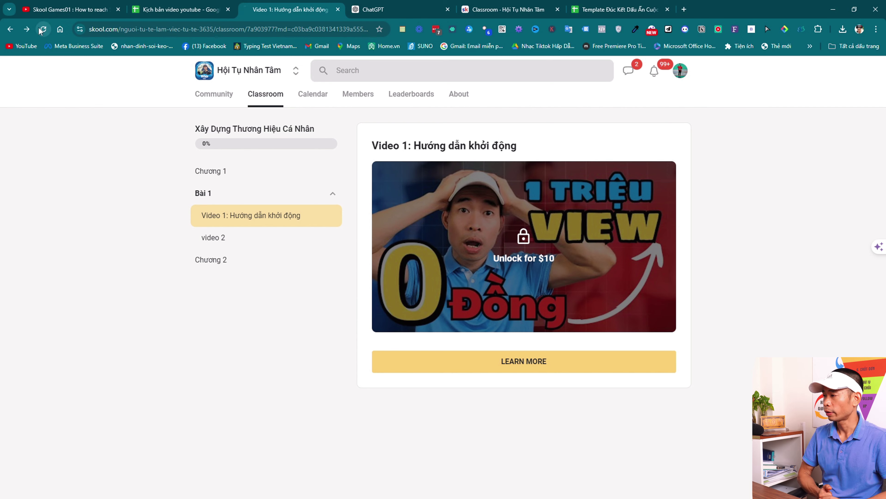
pyautogui.moveTo(448, 260); pyautogui.dragTo(599, 263)
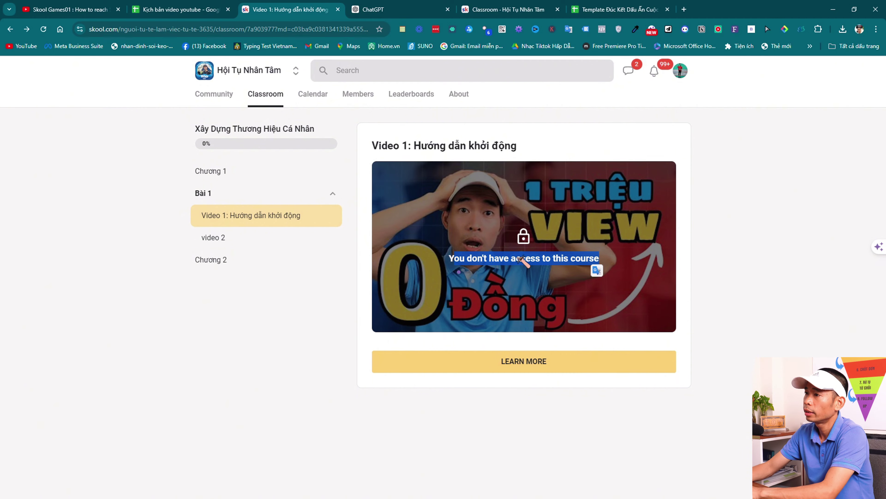
# In the owner's session, give the member access to the course Xây Dựng Thương Hiệu Cá Nhân through the membership settings
pyautogui.hotkey('alt', 'Tab')
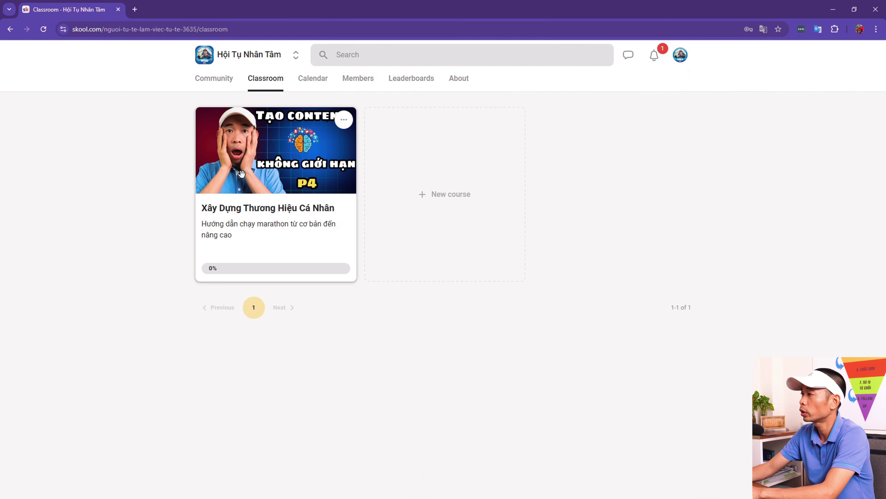
pyautogui.click(352, 81)
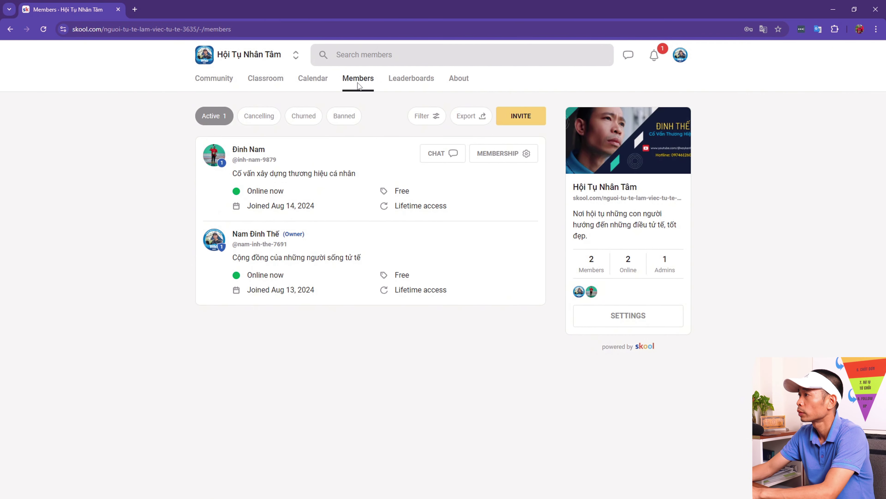
pyautogui.click(528, 158)
pyautogui.click(297, 234)
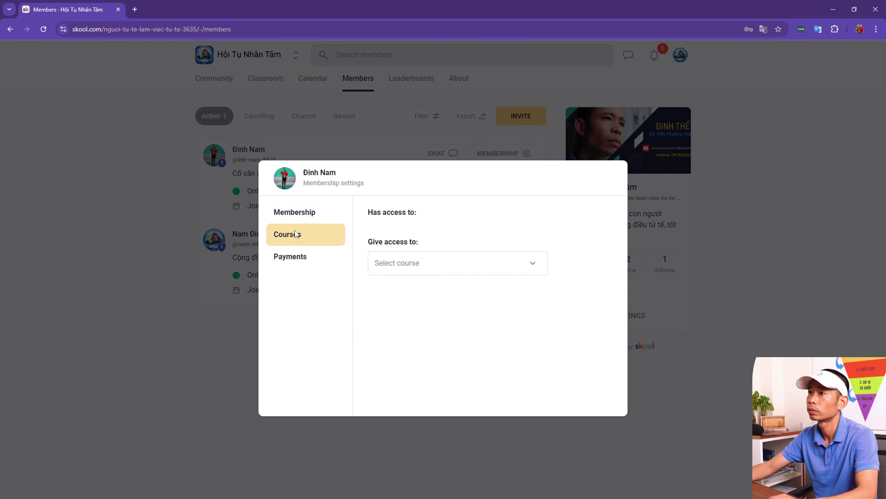
pyautogui.click(456, 270)
pyautogui.click(423, 309)
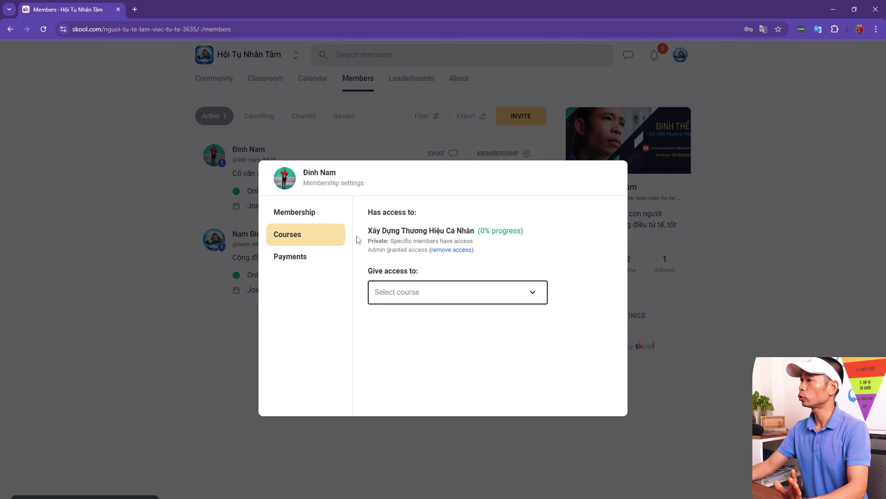
pyautogui.click(538, 157)
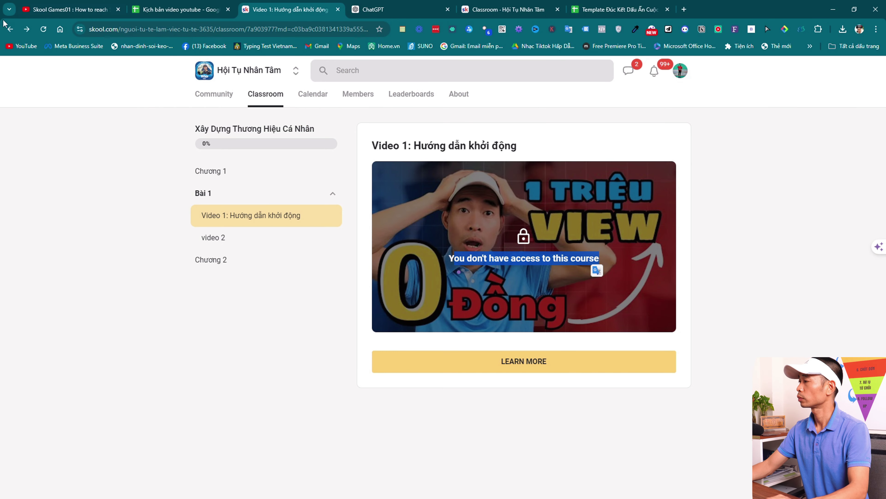
# Reload the Video 1 lesson in the member's session and check playback of its video with the granted access
pyautogui.click(45, 29)
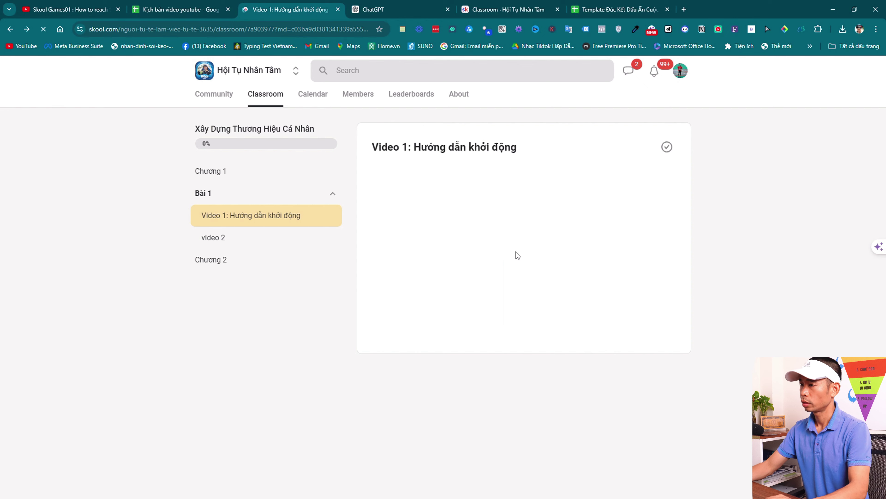
pyautogui.click(388, 325)
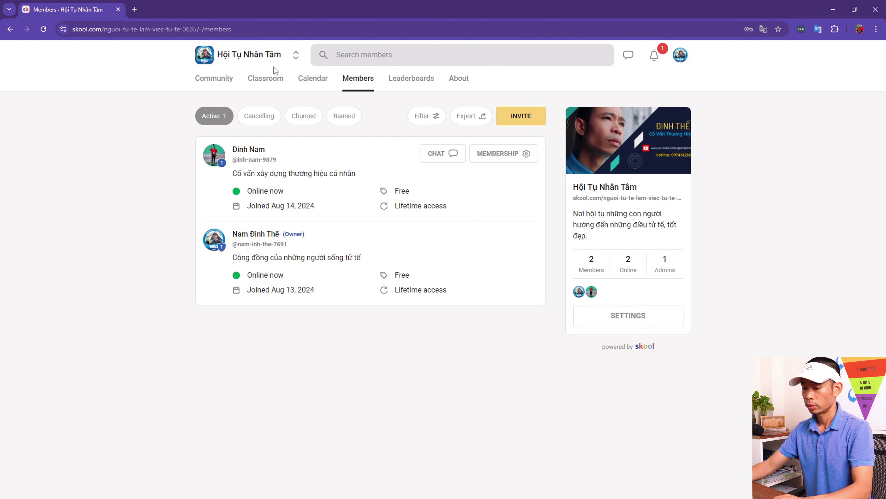
# Review the Private access option in the owner's course settings and cancel without changing anything
pyautogui.click(268, 78)
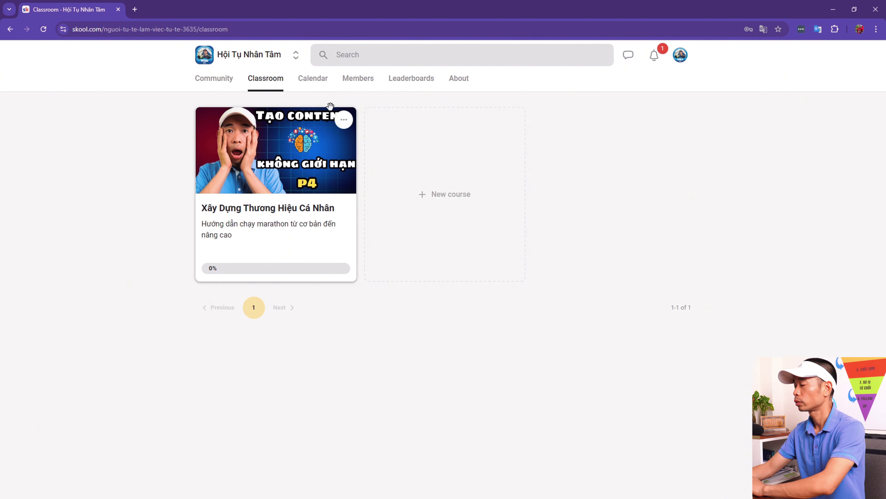
pyautogui.click(343, 119)
pyautogui.click(313, 154)
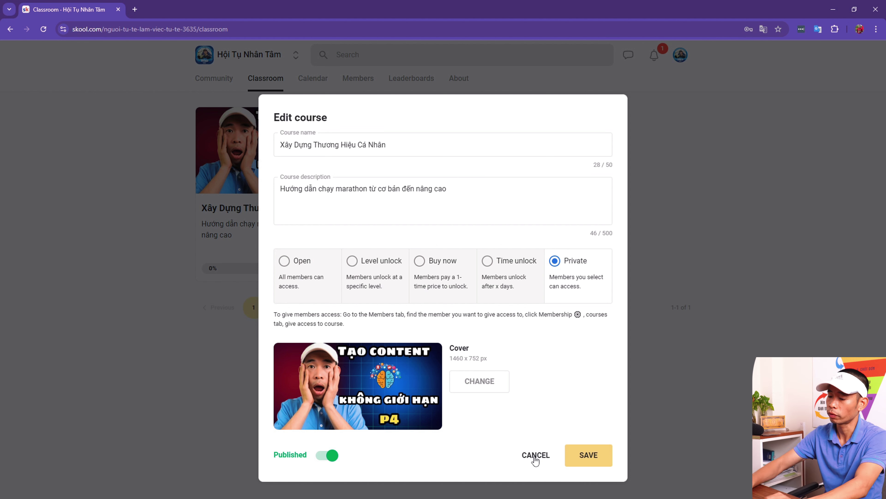
pyautogui.click(545, 456)
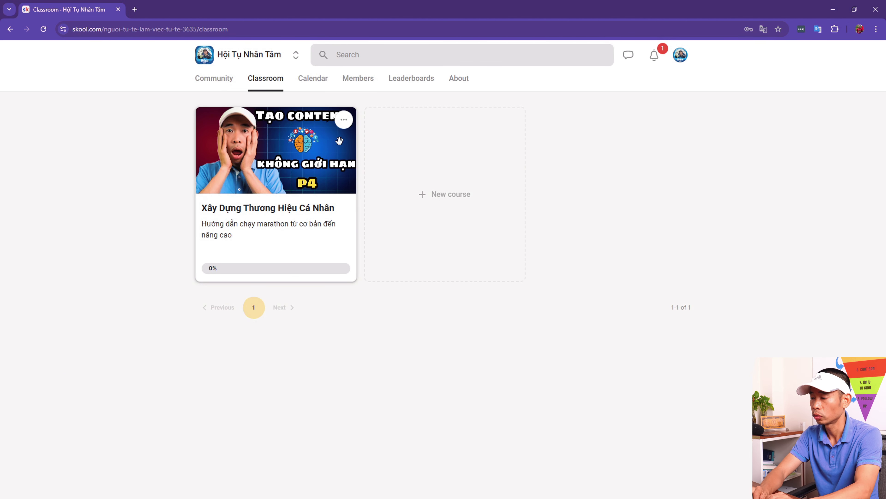
pyautogui.click(342, 126)
pyautogui.click(293, 150)
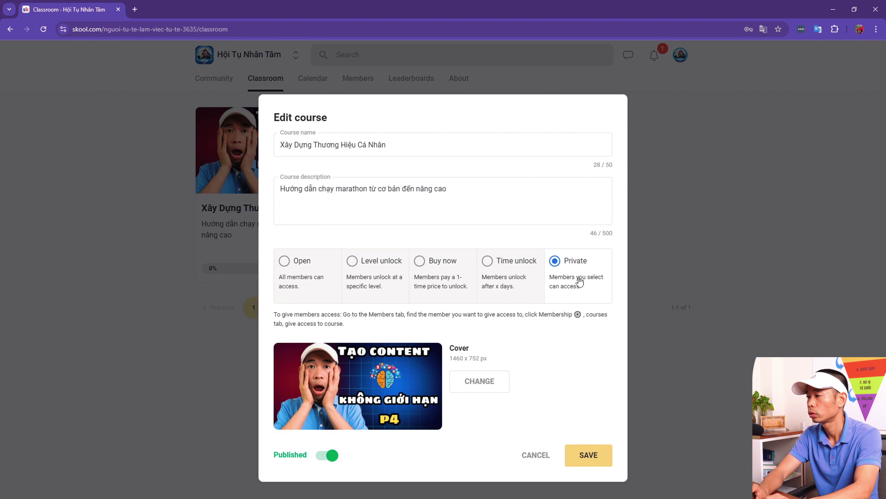
pyautogui.click(537, 458)
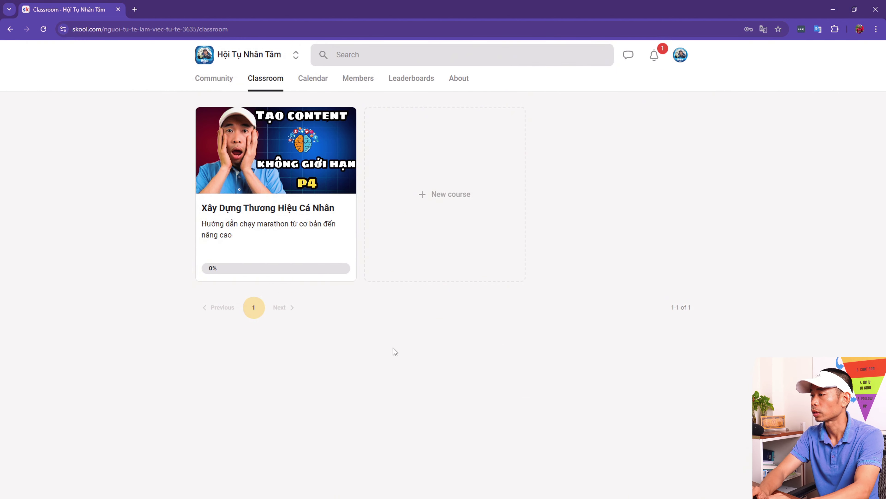
# Open the course's Video 1 lesson in the owner's session for editing and delete its embedded video
pyautogui.click(283, 201)
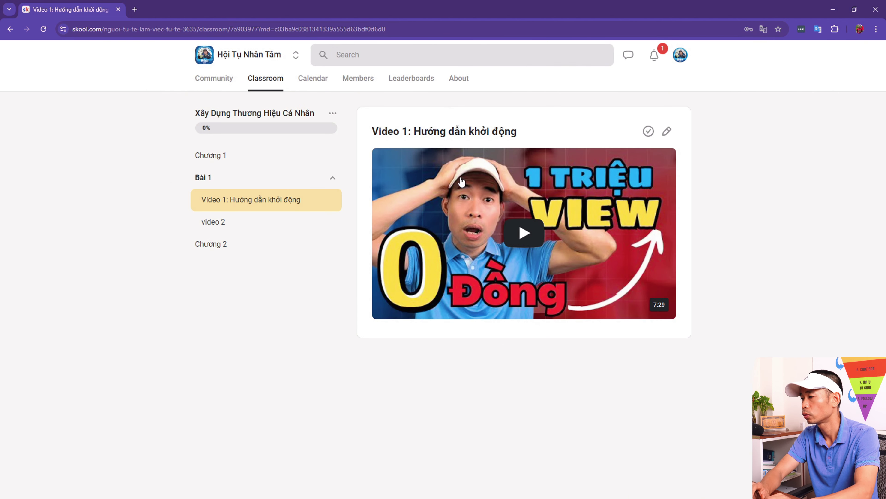
pyautogui.click(238, 157)
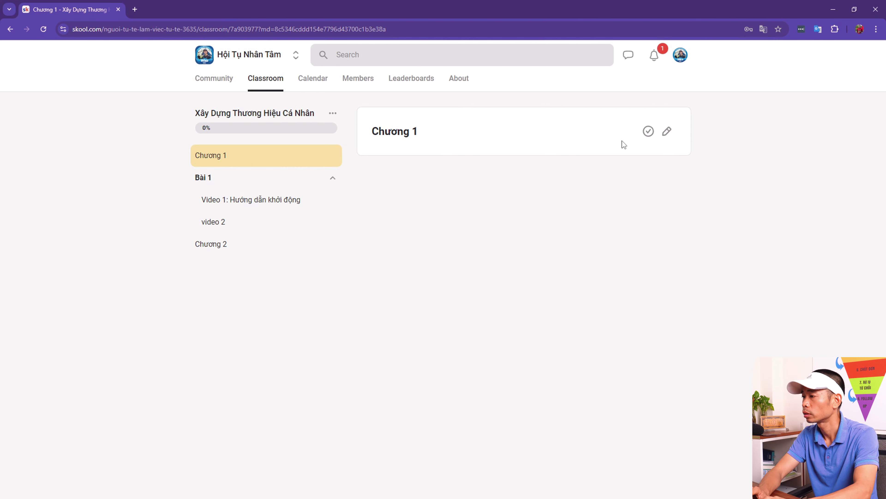
pyautogui.click(284, 206)
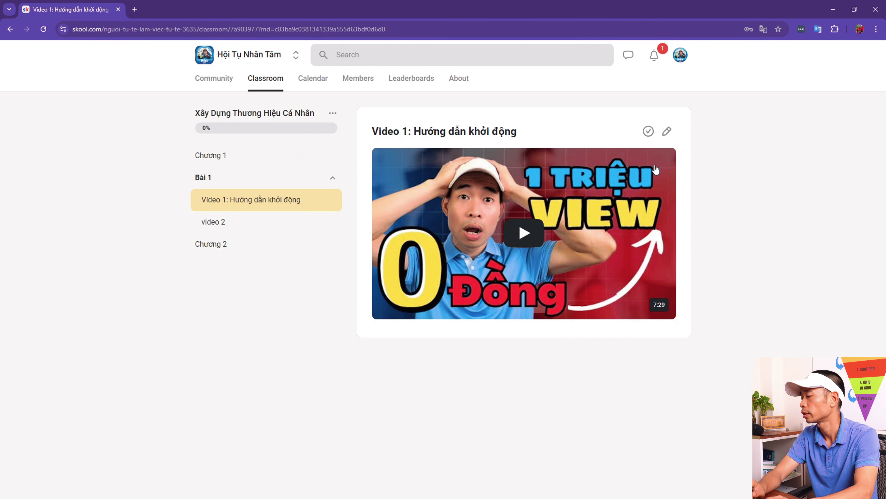
pyautogui.click(666, 131)
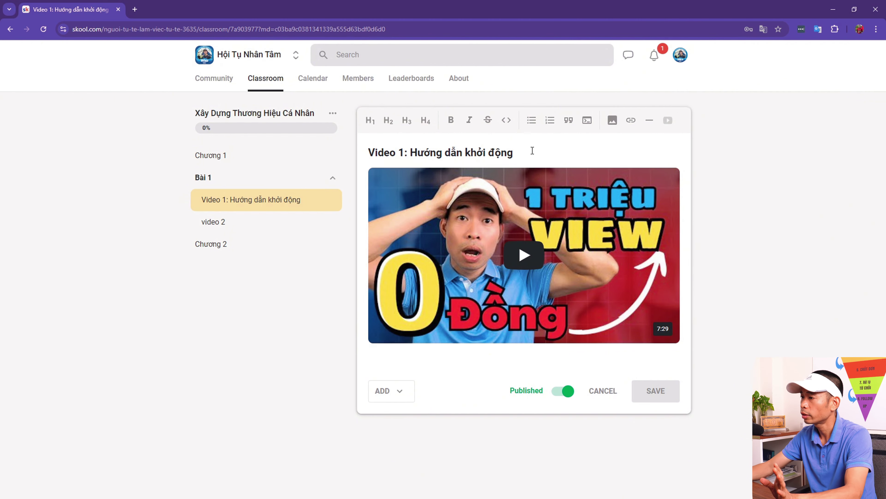
pyautogui.moveTo(548, 229)
pyautogui.click(667, 180)
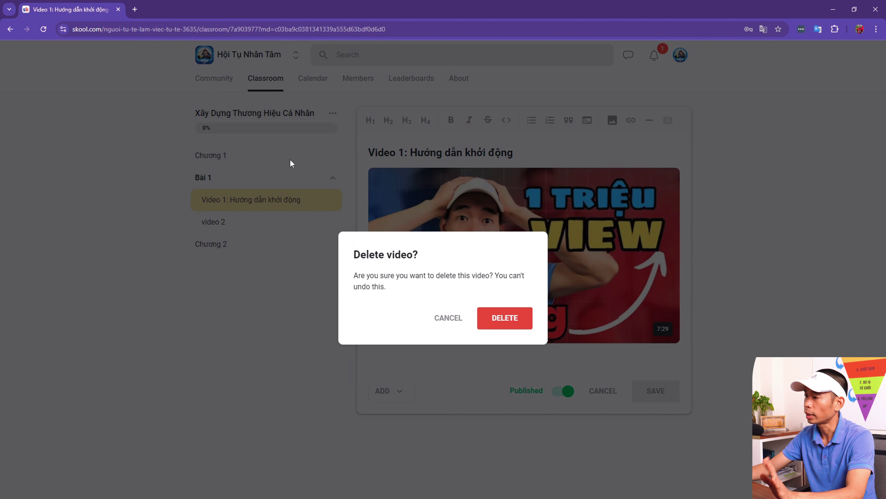
pyautogui.click(496, 325)
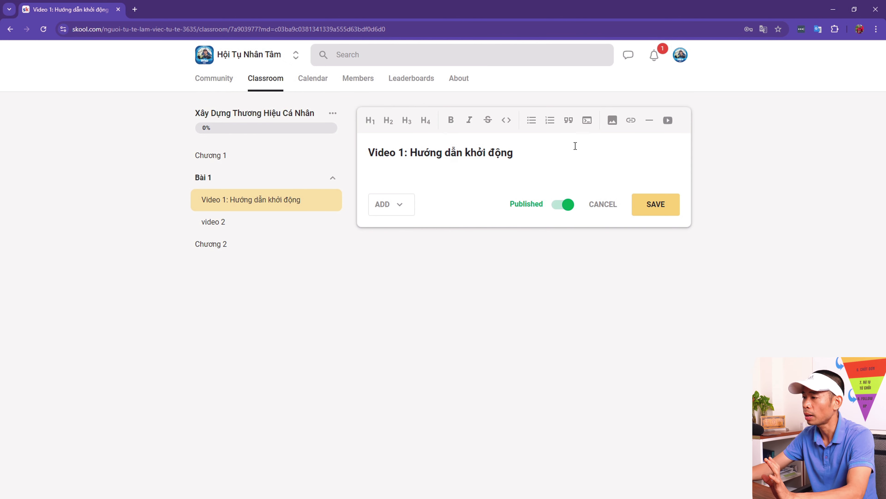
# Start adding a new video to the lesson, and open youtube.com in a new tab of the other browser window
pyautogui.click(668, 120)
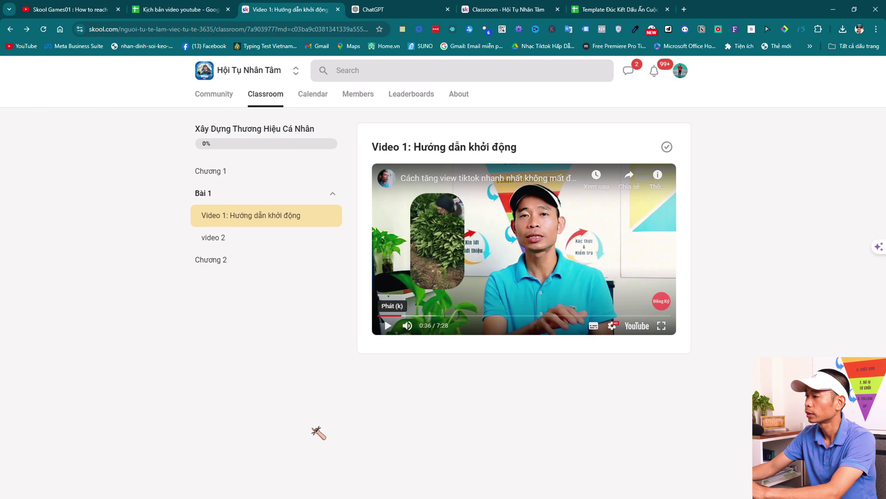
pyautogui.click(9, 9)
pyautogui.hotkey('ctrl', 't')
pyautogui.write('youtube.com')
pyautogui.press('Return')
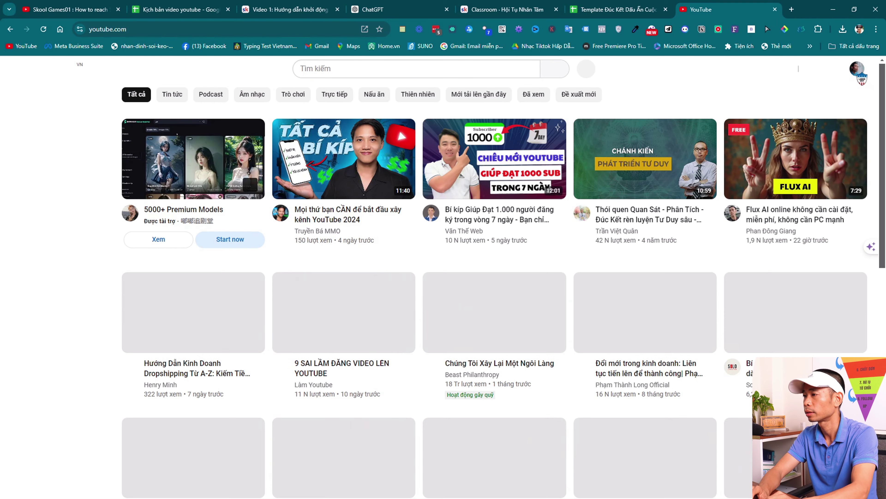
# Go to the signed-in account's own YouTube channel and open one of its videos
pyautogui.click(859, 72)
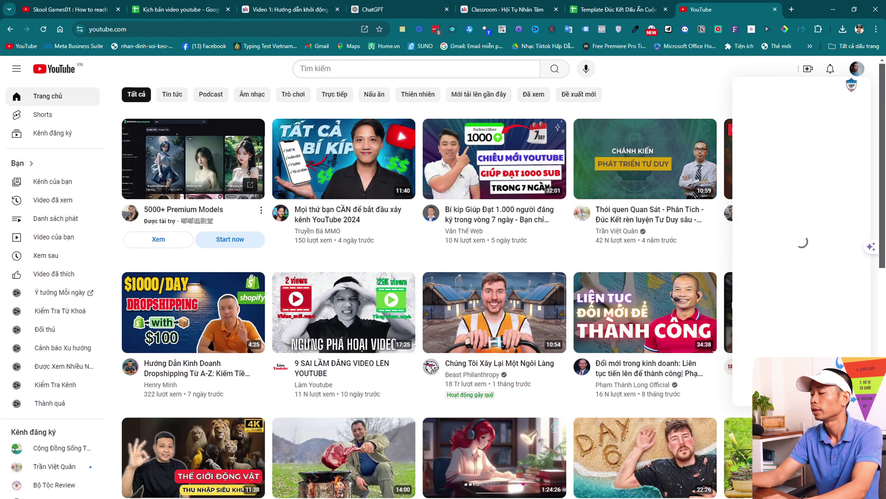
pyautogui.click(792, 117)
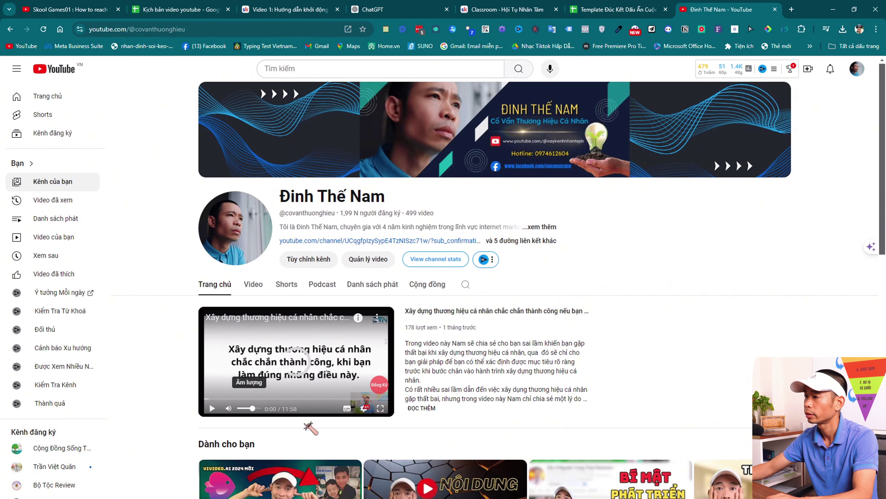
pyautogui.scroll(-5, 311, 428)
pyautogui.click(349, 356)
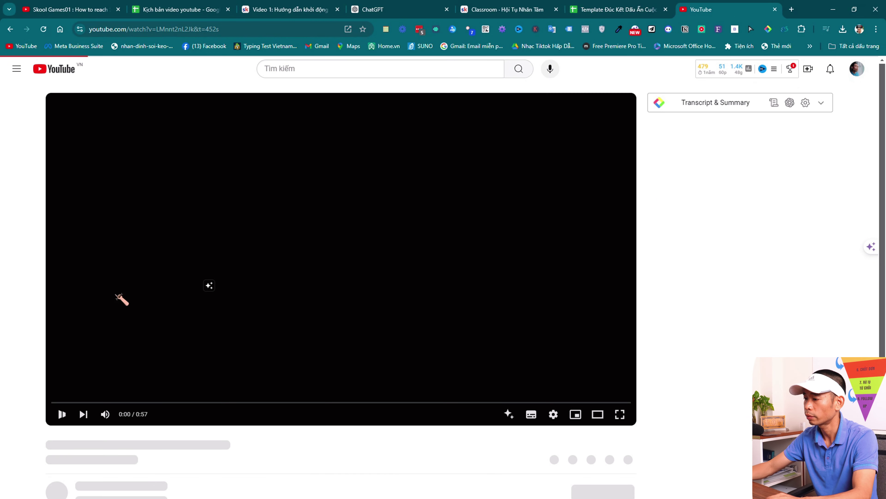
# Copy the opened YouTube video's link and add it as the video of the Video 1 lesson in Skool
pyautogui.click(218, 29)
pyautogui.hotkey('ctrl', 'c')
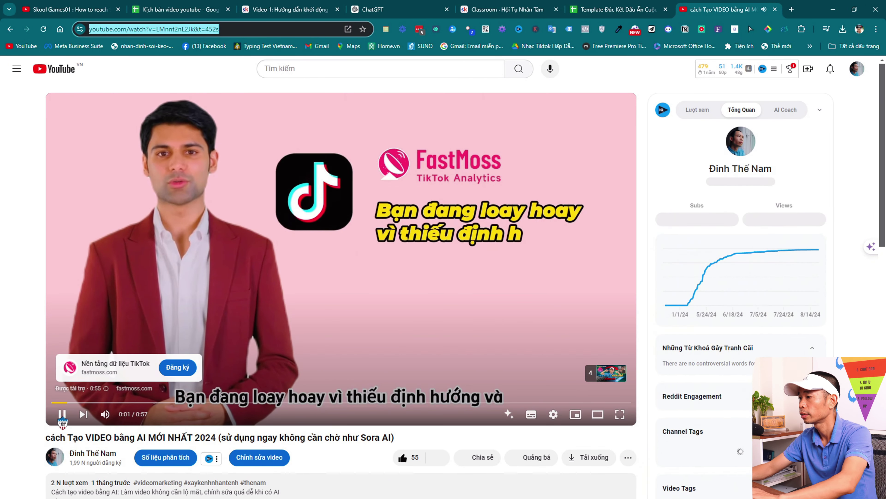
pyautogui.click(314, 279)
pyautogui.hotkey('alt', 'Tab')
pyautogui.hotkey('ctrl', 'v')
pyautogui.click(525, 331)
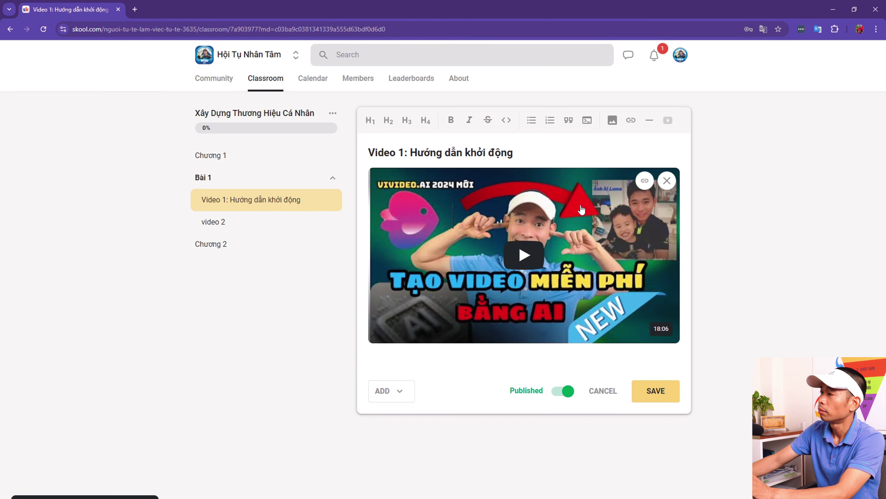
# Add the level 1 heading "Nội dung video" below the lesson's embedded video
pyautogui.click(430, 357)
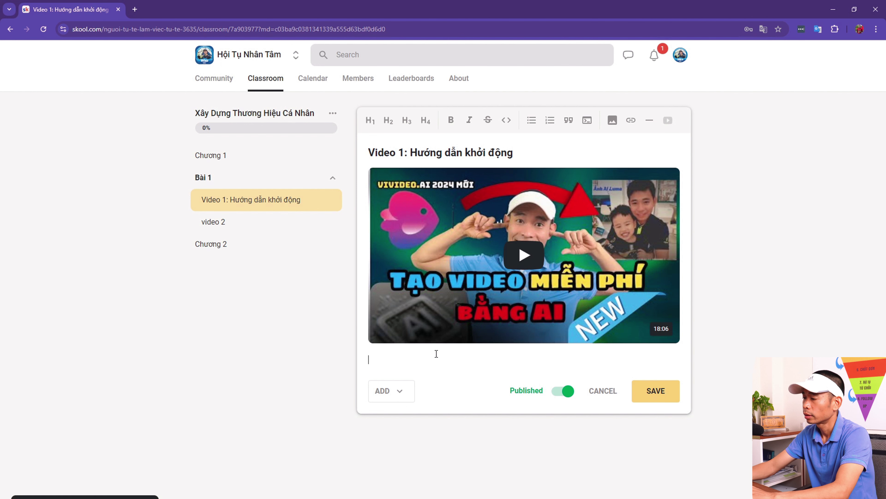
pyautogui.click(370, 120)
pyautogui.click(387, 122)
pyautogui.click(425, 120)
pyautogui.click(371, 120)
pyautogui.write('Nội dụng video')
pyautogui.press('Return')
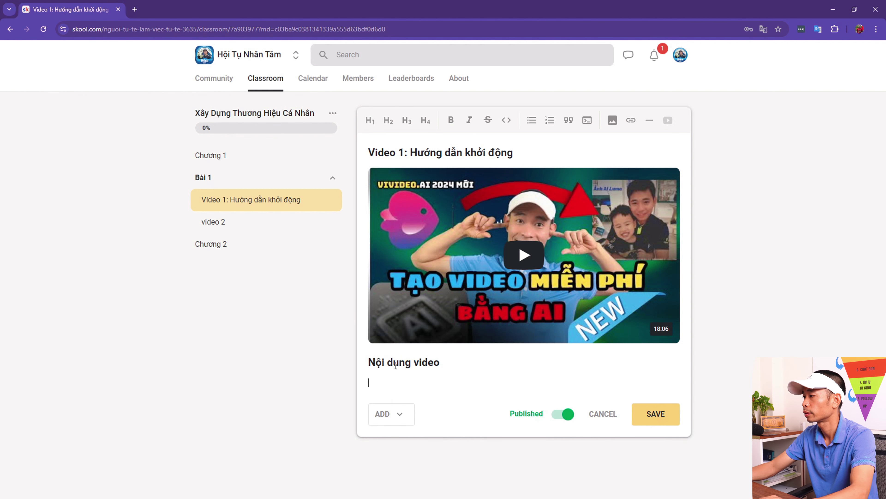
# Write the description "Đây là video hướng dẫn tạo video bằng AI......" under the "Nội dung video" heading
pyautogui.write('Đây là vi')
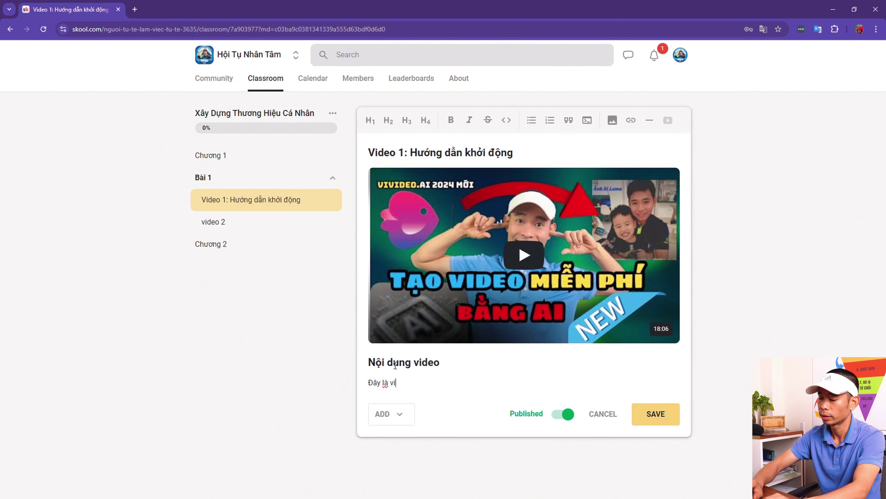
pyautogui.write('deo hương dẫn tạo video băng AI./...')
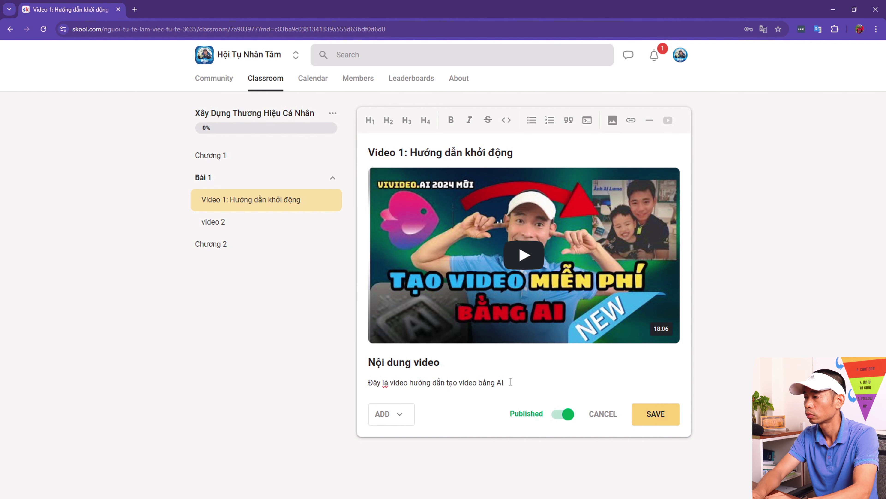
pyautogui.press('BackSpace')
pyautogui.press('BackSpace')
pyautogui.press('BackSpace')
pyautogui.write('......')
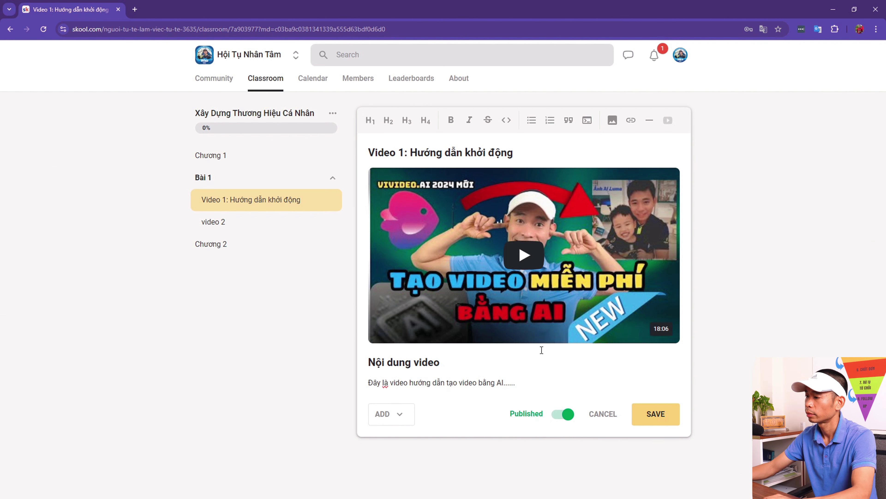
# Add a resource link labelled "Bài tập" to the lesson, using the link of the "Kịch bản video youtube" Google Sheet
pyautogui.click(390, 416)
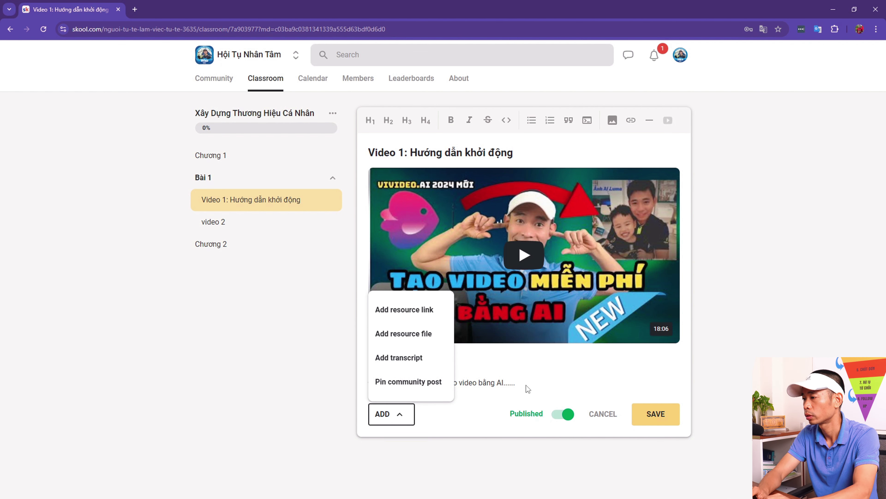
pyautogui.click(414, 312)
pyautogui.click(377, 258)
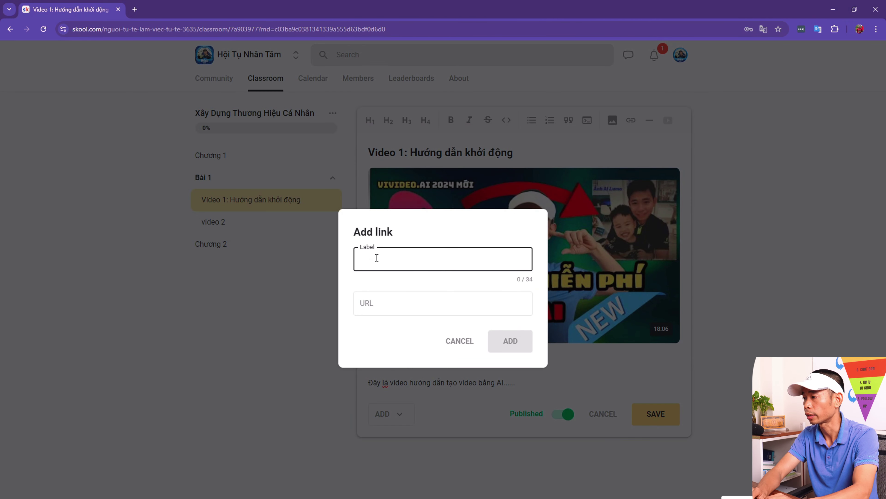
pyautogui.write('Bai tập')
pyautogui.hotkey('alt', 'Tab')
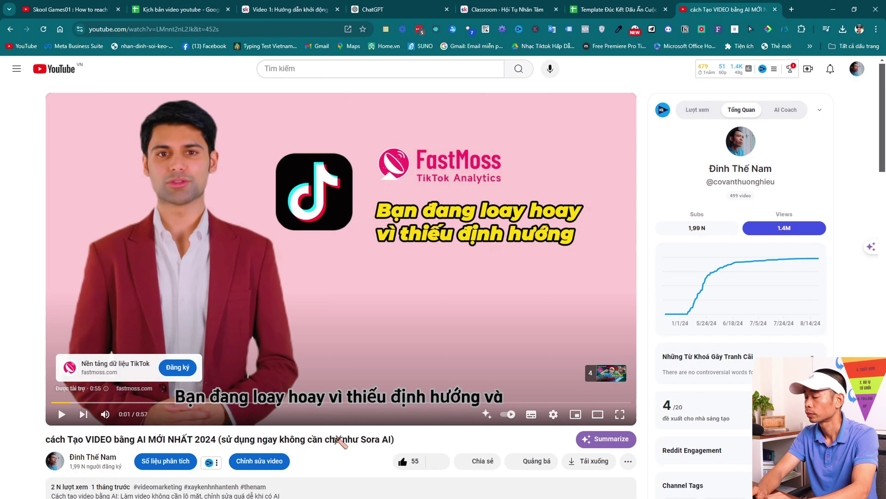
pyautogui.click(180, 10)
pyautogui.click(772, 67)
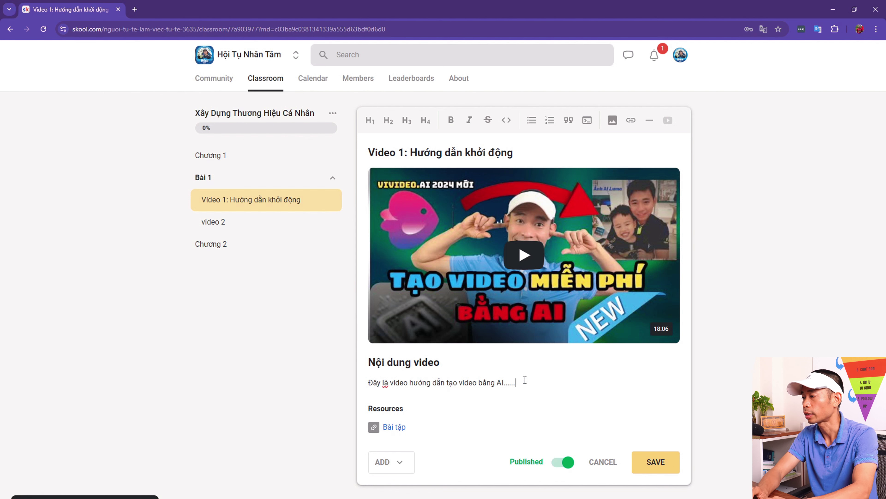
pyautogui.moveTo(526, 381); pyautogui.dragTo(364, 386)
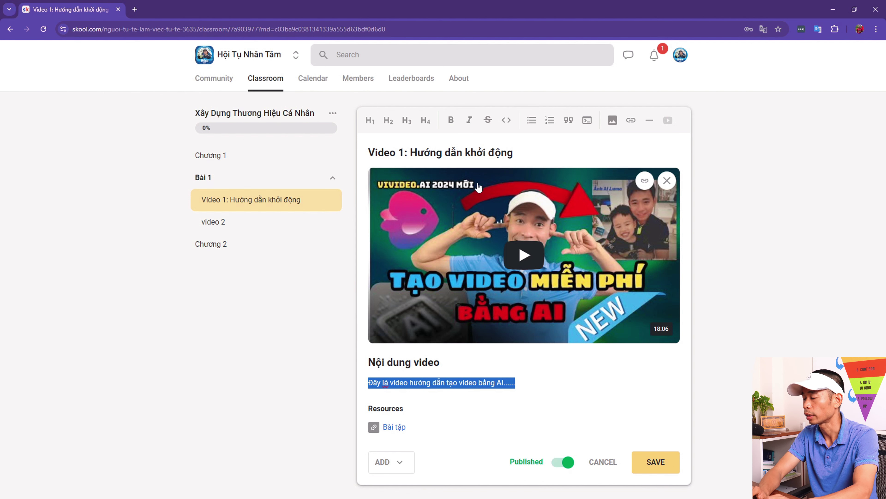
pyautogui.click(408, 408)
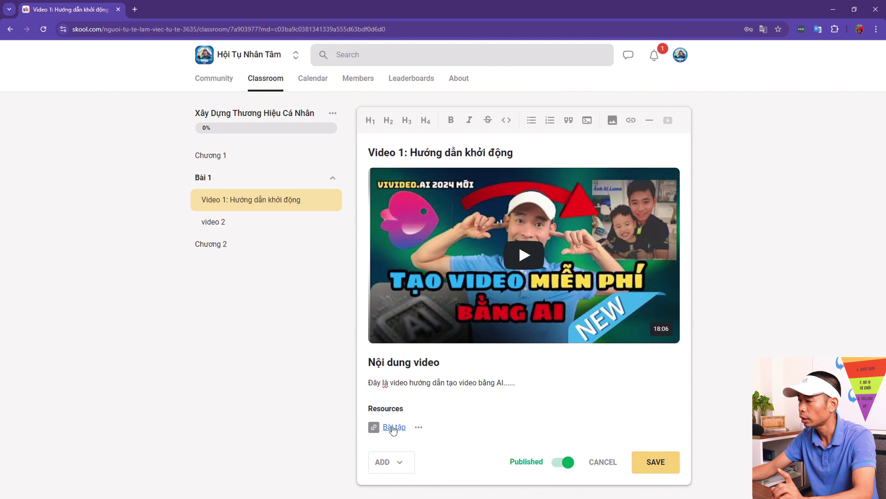
# Attach the "Đúc Kết Dấu Ấn Cuộc Đời" Excel file from Downloads as a lesson resource labelled "File mẫu bài tập"
pyautogui.click(401, 463)
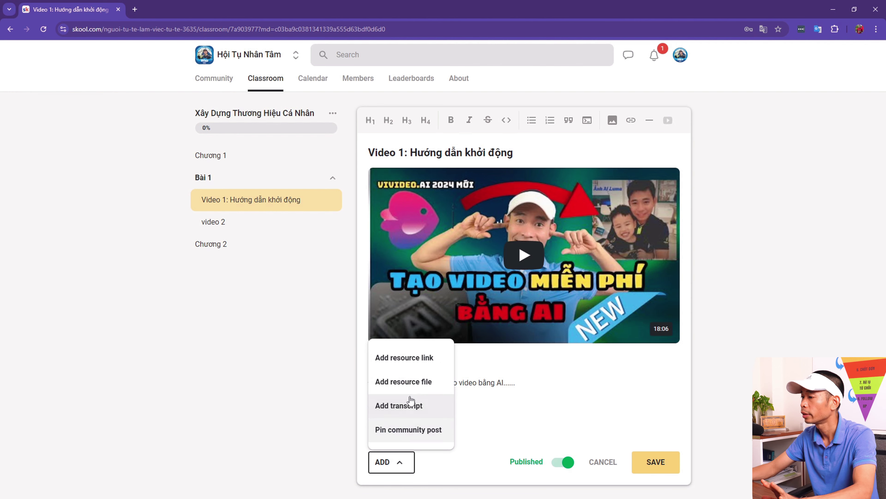
pyautogui.click(411, 389)
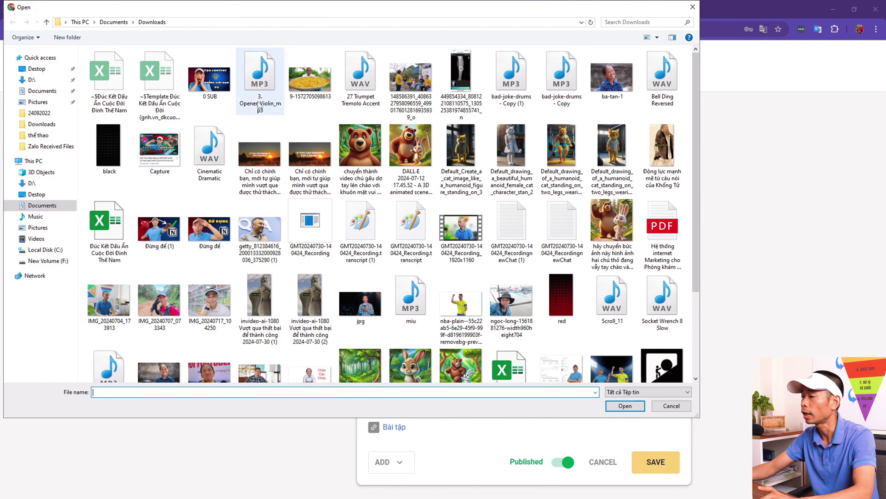
pyautogui.click(108, 227)
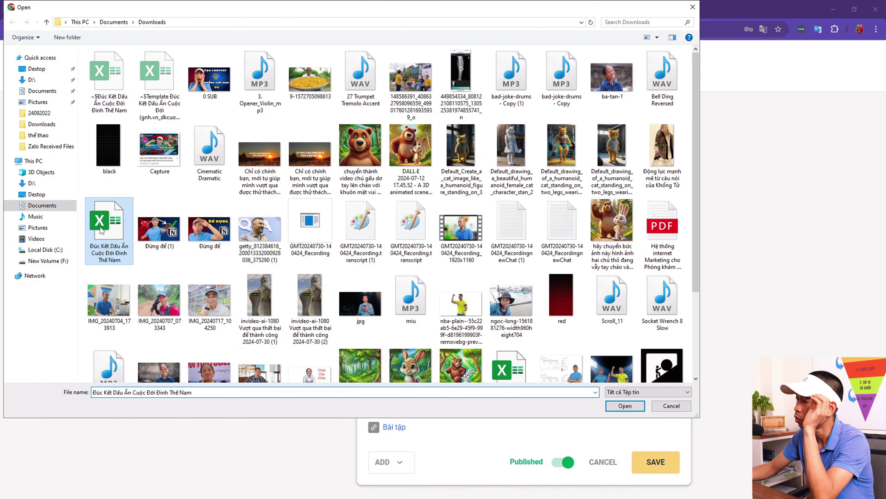
pyautogui.click(628, 406)
pyautogui.click(405, 290)
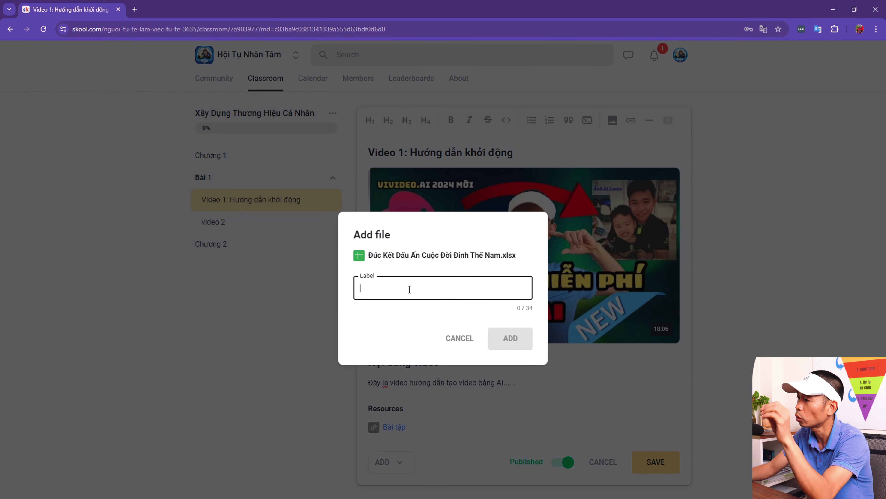
pyautogui.write('F')
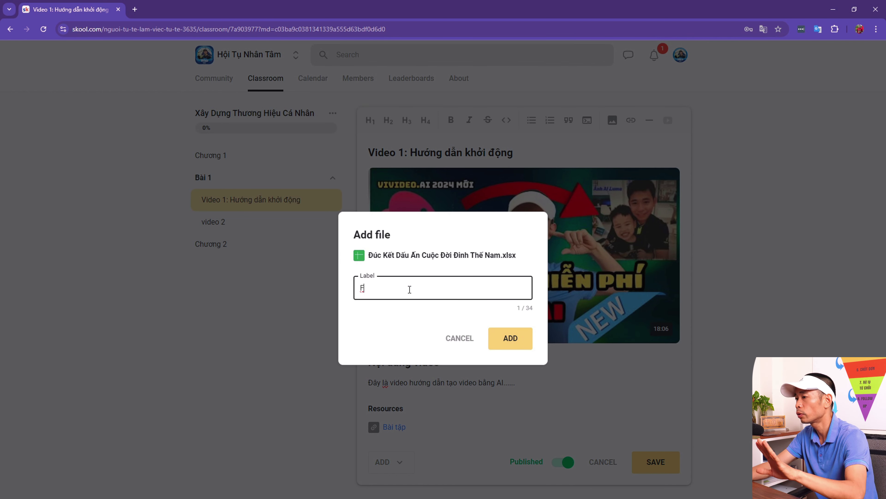
pyautogui.press('BackSpace')
pyautogui.write('F')
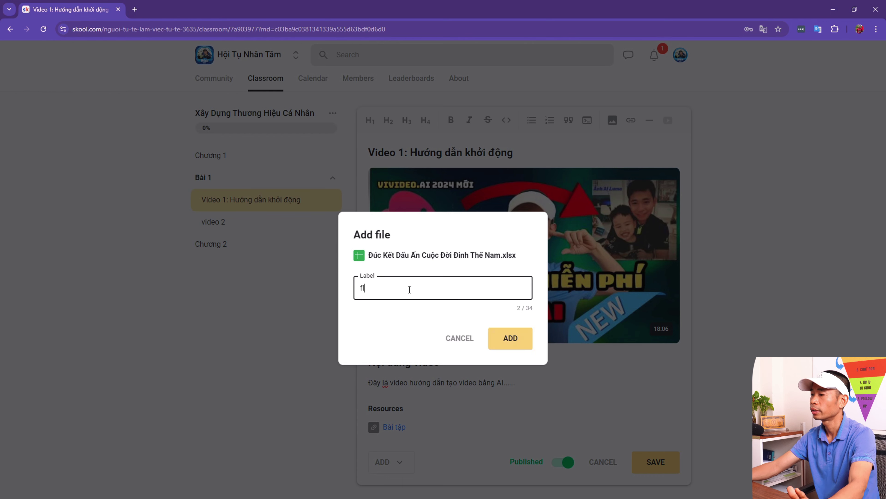
pyautogui.press('BackSpace')
pyautogui.write('file')
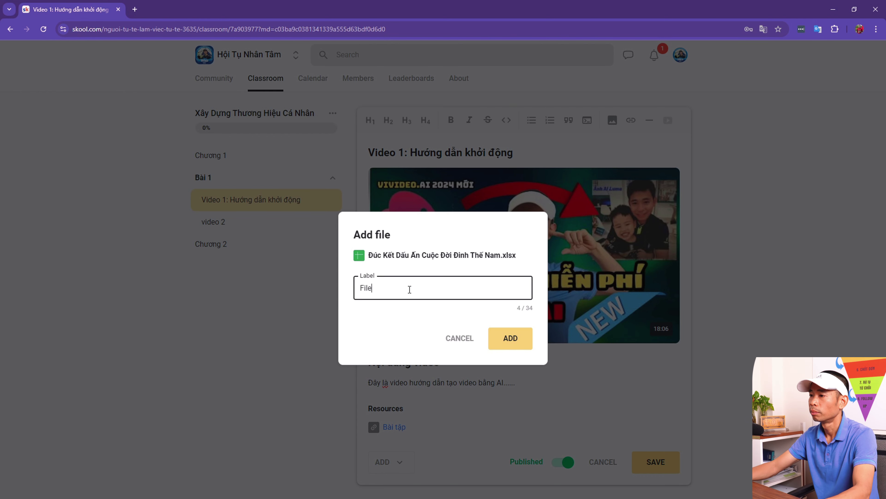
pyautogui.write(' mẫu bài tập')
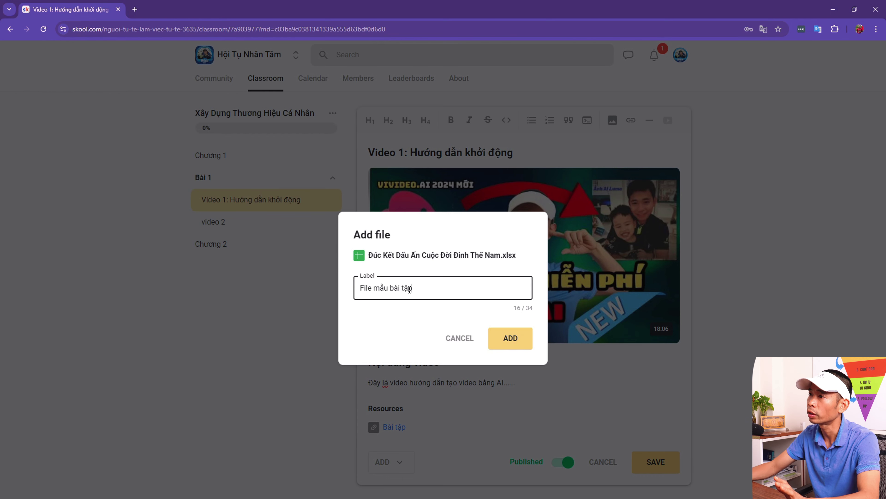
pyautogui.click(511, 339)
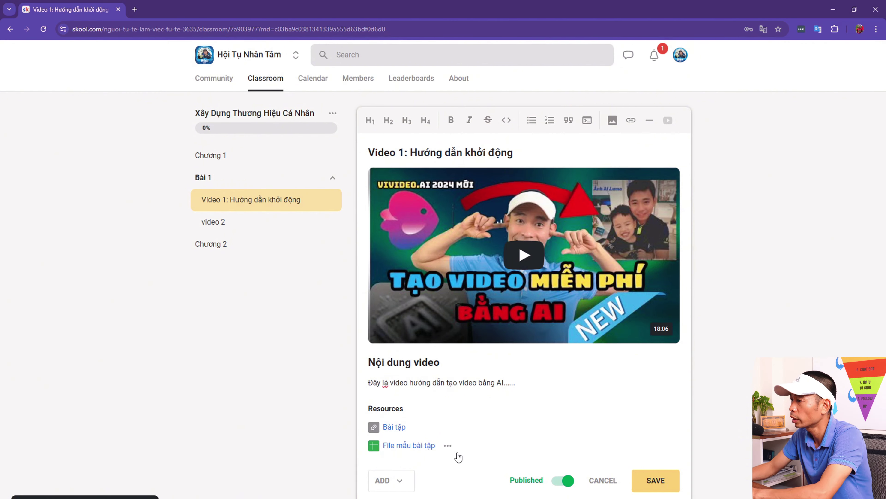
# Add a transcript to the lesson with the lines "Quan trọng" and "- AI này cần phải trả phí"
pyautogui.click(401, 481)
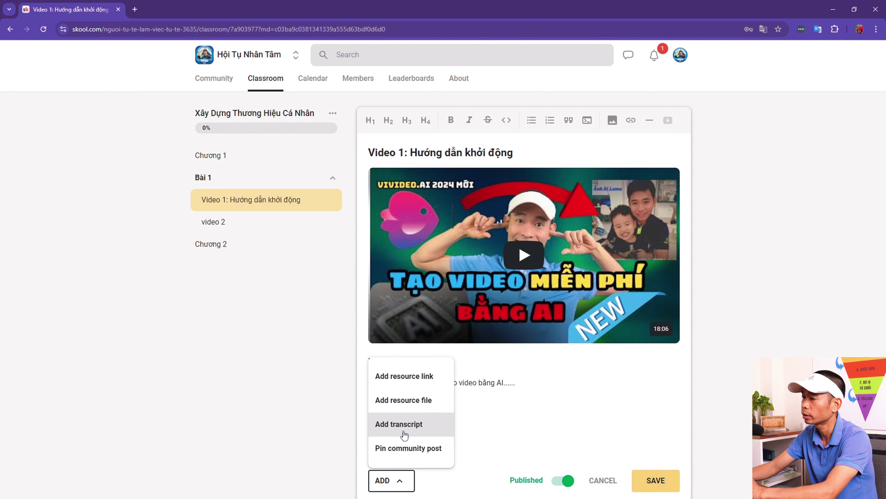
pyautogui.click(404, 435)
pyautogui.scroll(-3, 419, 437)
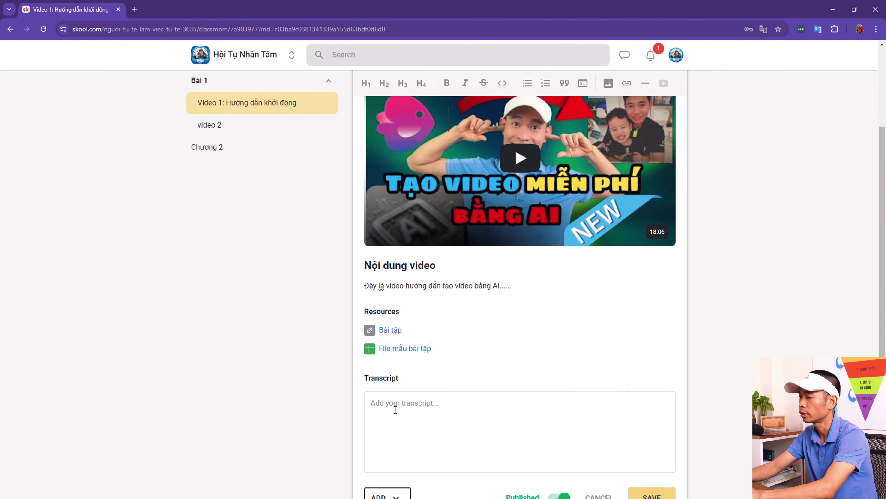
pyautogui.write('Quan trọng')
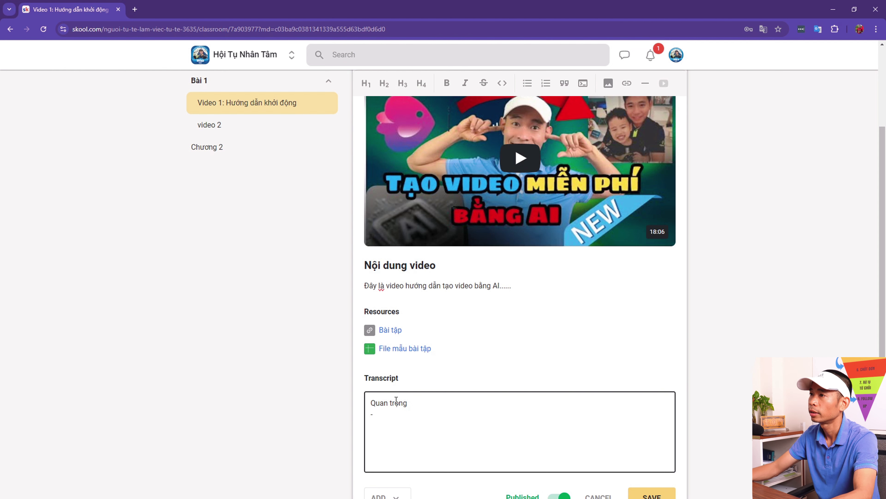
pyautogui.write('- AI này cần phải')
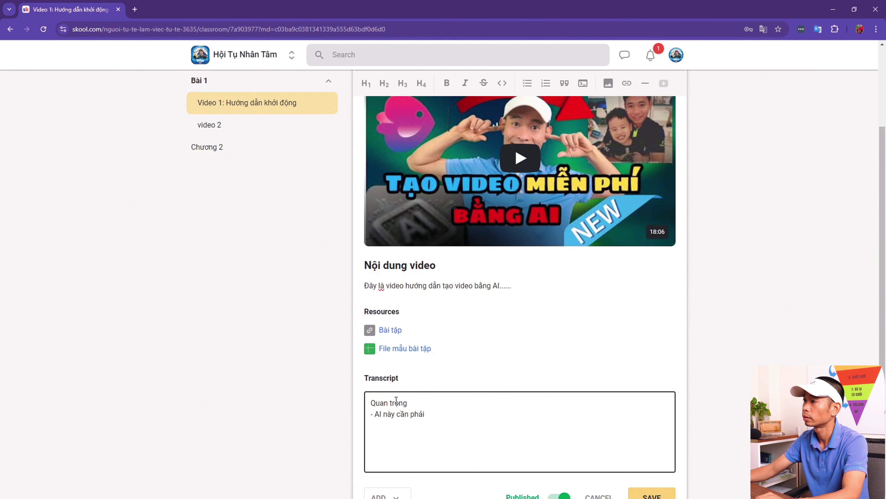
pyautogui.write('trả phí')
pyautogui.press('Return')
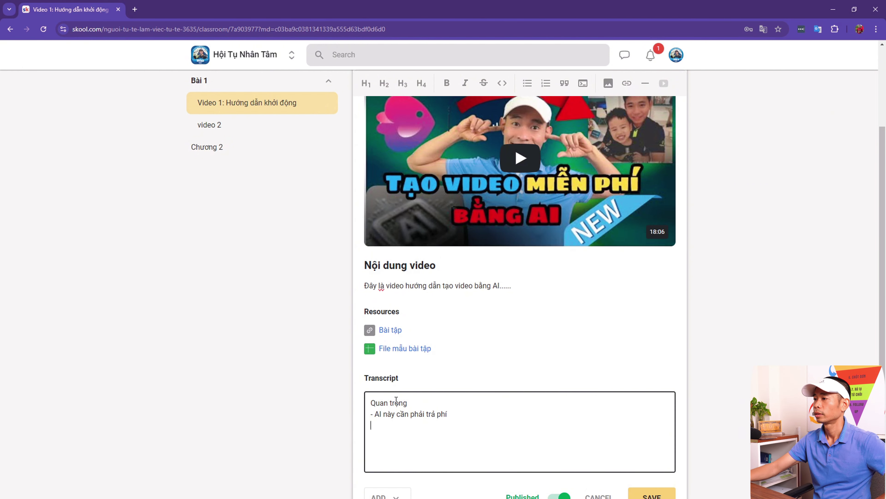
# Add the transcript line "- Cần tìm thêm nguồn tài nguyên tải lên để làm video sinh động hơn"
pyautogui.write('- C')
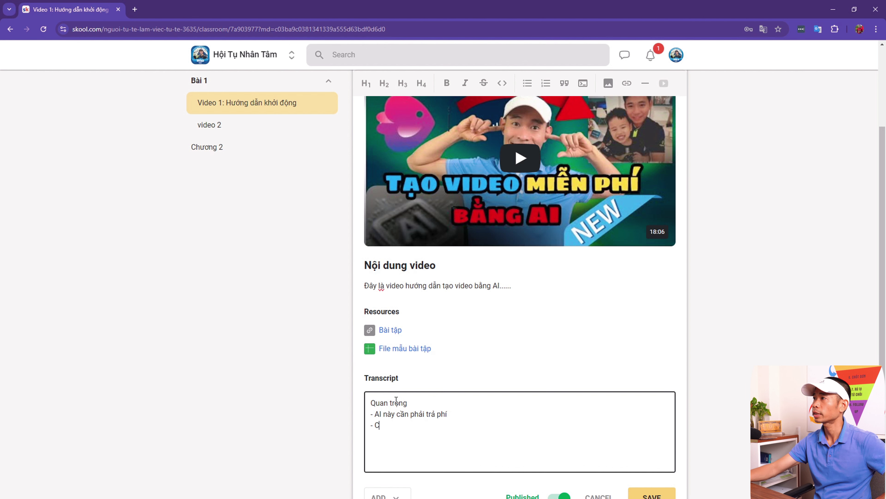
pyautogui.write('ần tìm thêm nguồn ta')
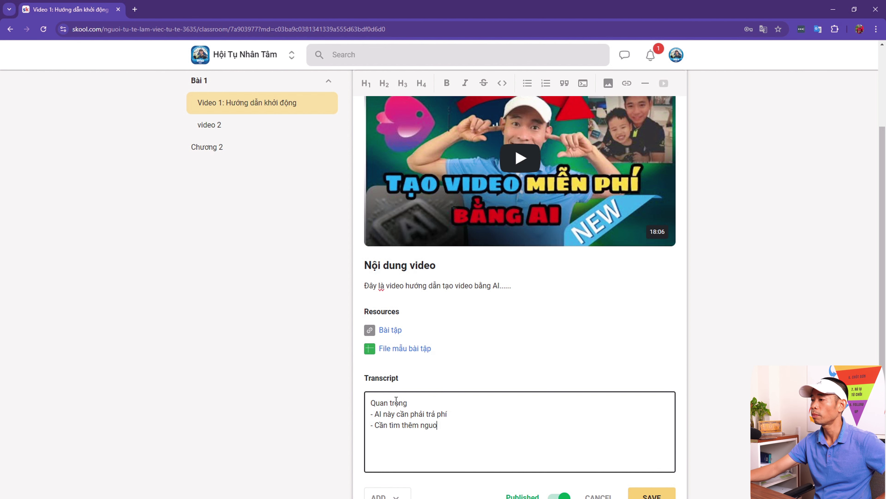
pyautogui.write('i nguyeent ai')
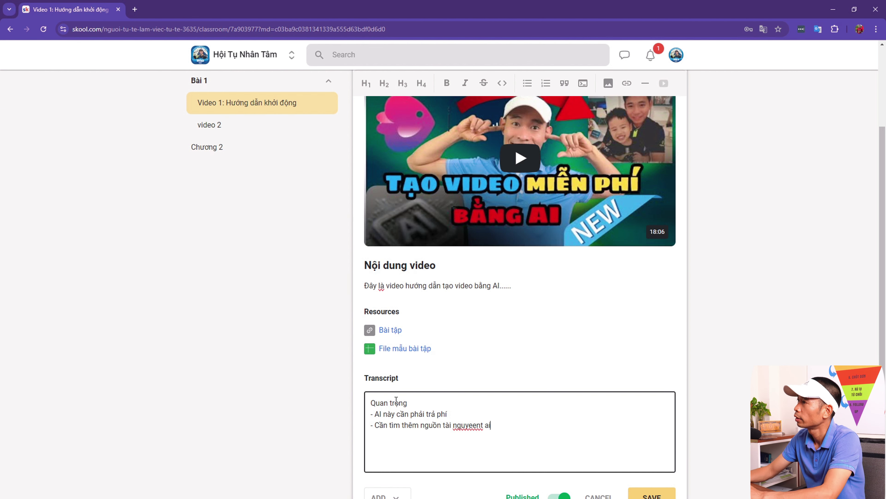
pyautogui.press('BackSpace')
pyautogui.press('BackSpace')
pyautogui.press('BackSpace')
pyautogui.press('BackSpace')
pyautogui.press('BackSpace')
pyautogui.press('BackSpace')
pyautogui.write('ên tải lên')
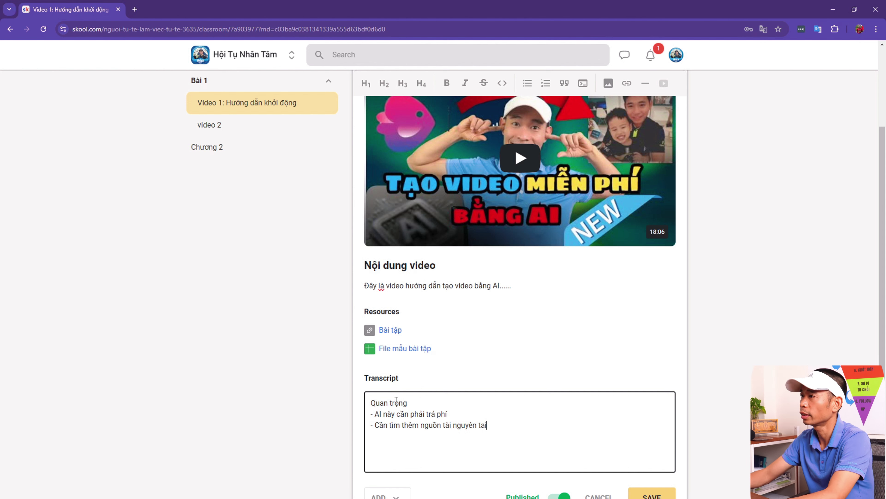
pyautogui.write(' để làm')
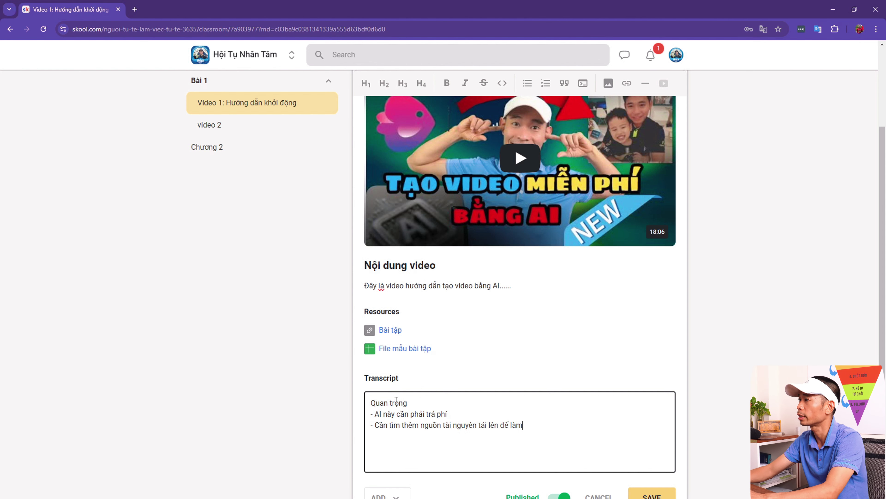
pyautogui.write(' video sinh động hơn')
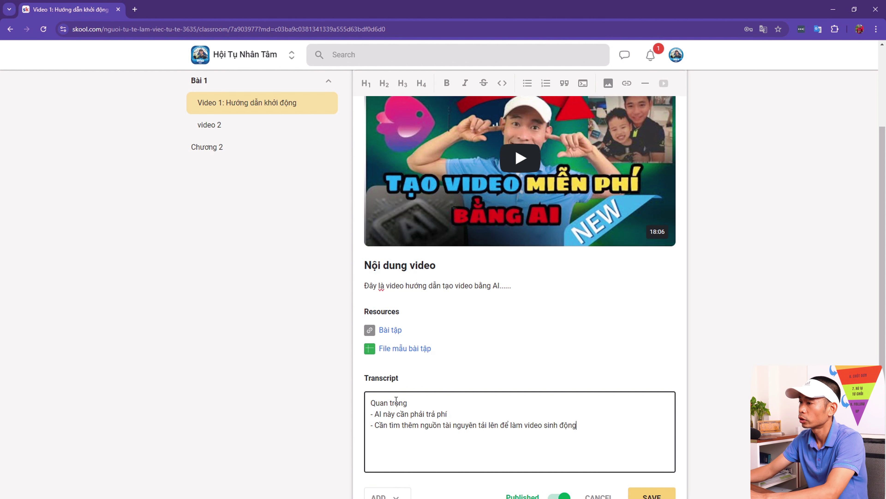
pyautogui.click(566, 363)
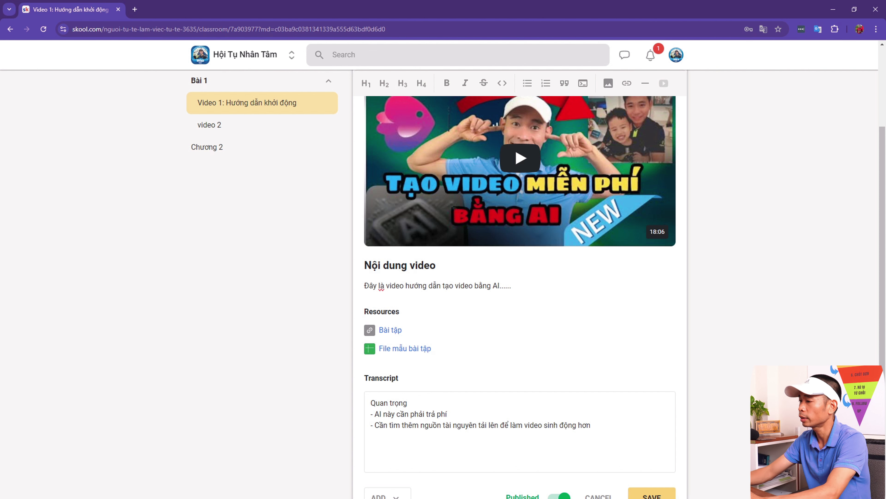
# Read the instructions for pinning a community post to the lesson page and save the lesson
pyautogui.click(381, 496)
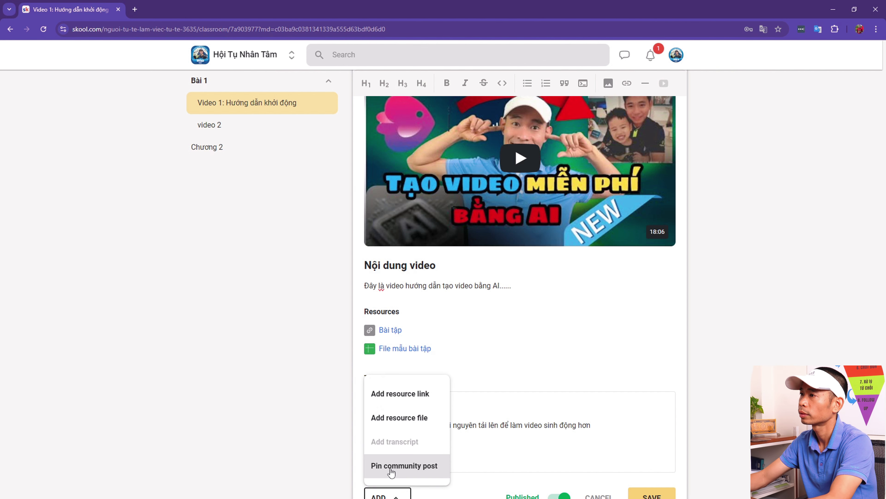
pyautogui.click(436, 468)
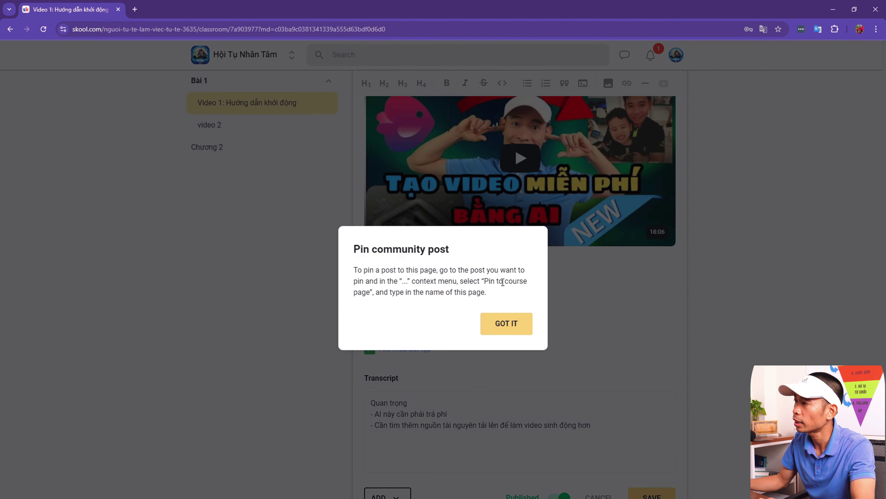
pyautogui.moveTo(354, 270); pyautogui.dragTo(502, 290)
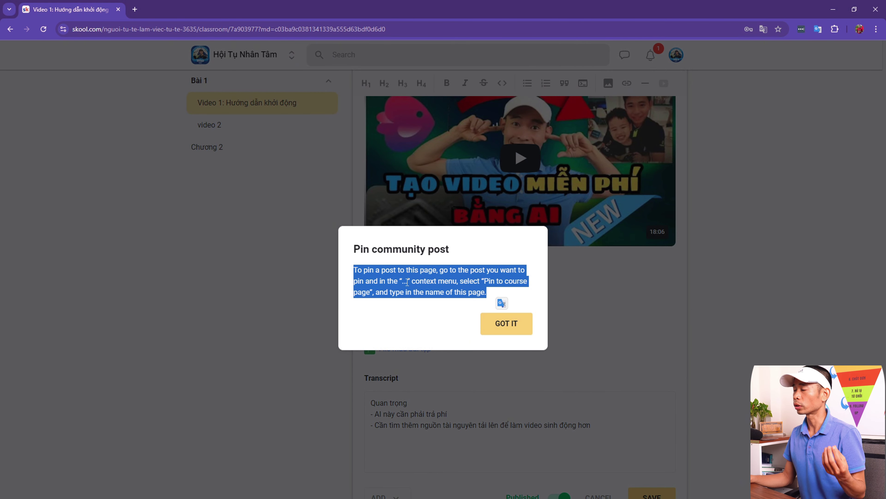
pyautogui.click(427, 281)
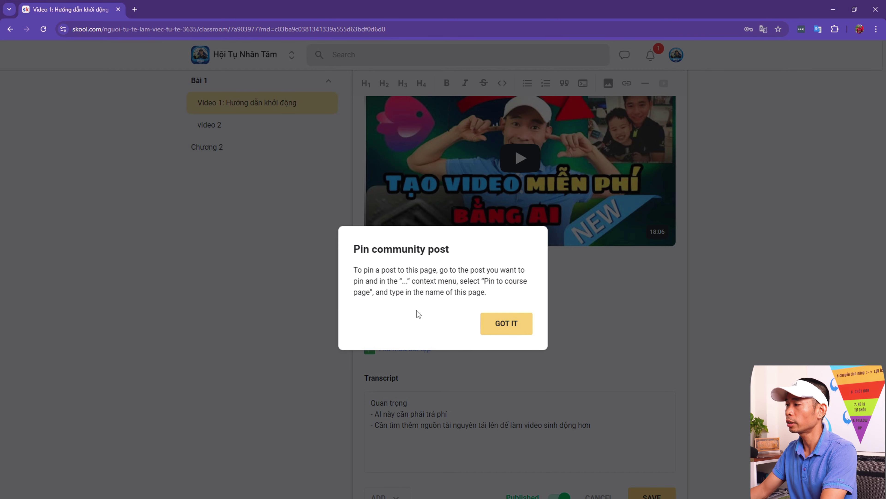
pyautogui.click(496, 322)
pyautogui.click(653, 494)
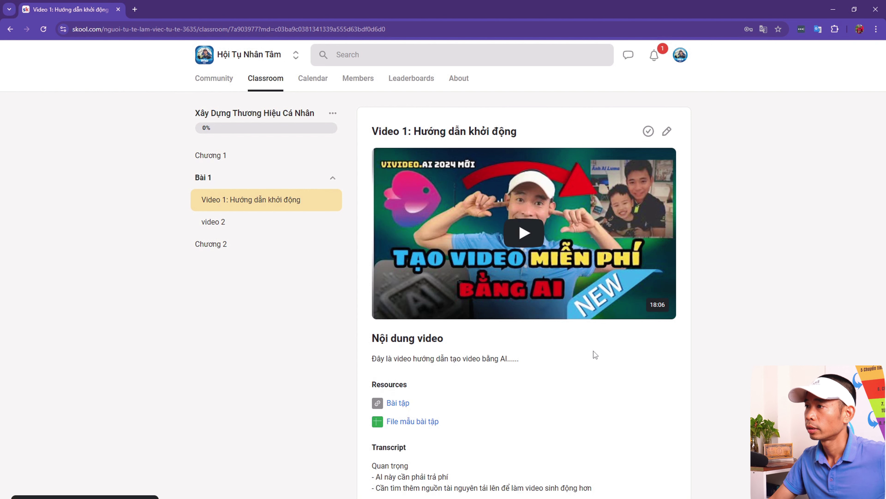
# Pin the community post "Chào mừng" to the course page "Video 1: Hướng dẫn khởi động" and check it under the lesson
pyautogui.click(225, 83)
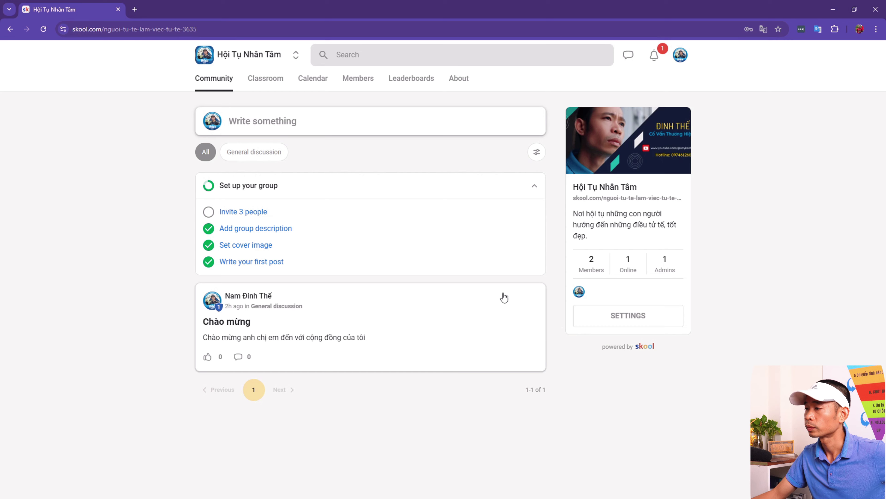
pyautogui.click(470, 301)
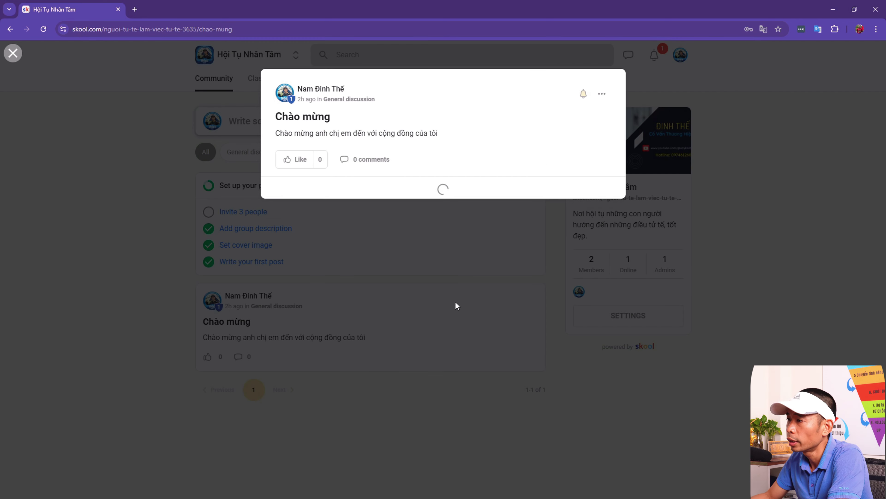
pyautogui.click(603, 95)
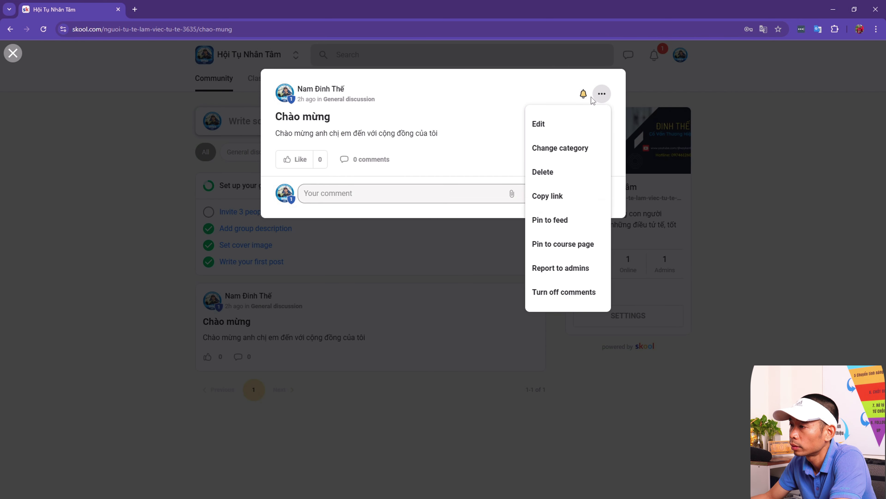
pyautogui.click(566, 245)
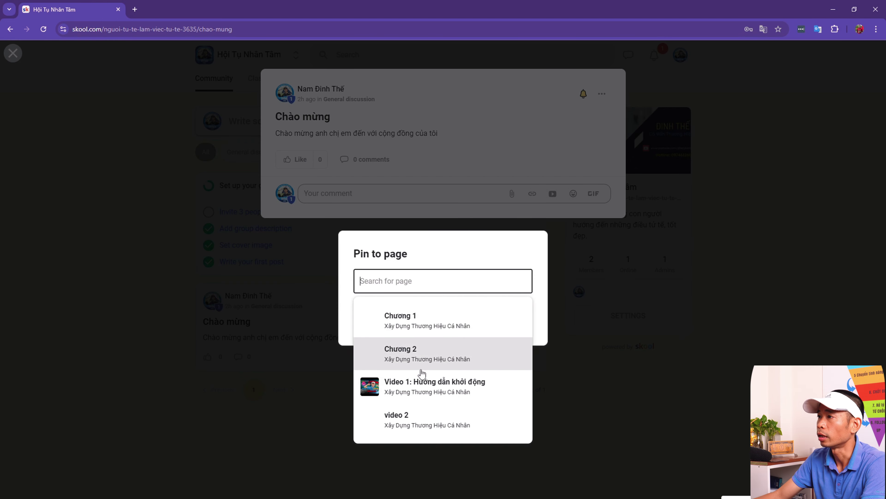
pyautogui.click(421, 389)
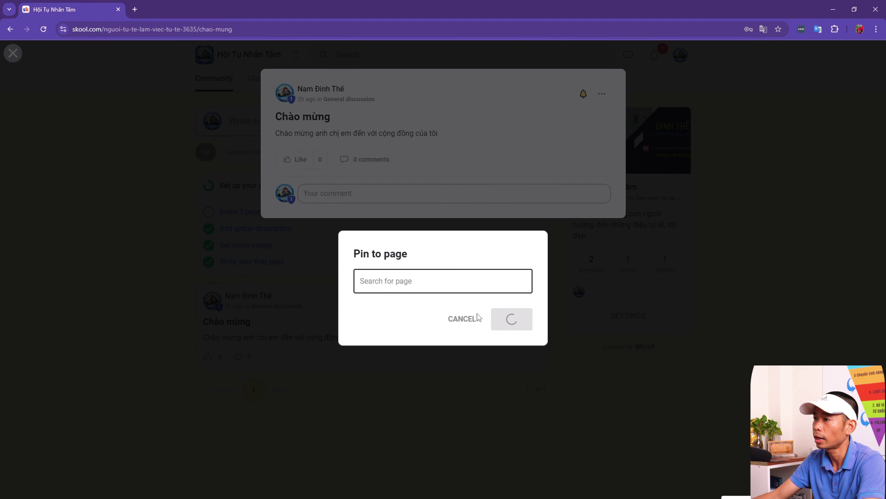
pyautogui.scroll(-3, 461, 451)
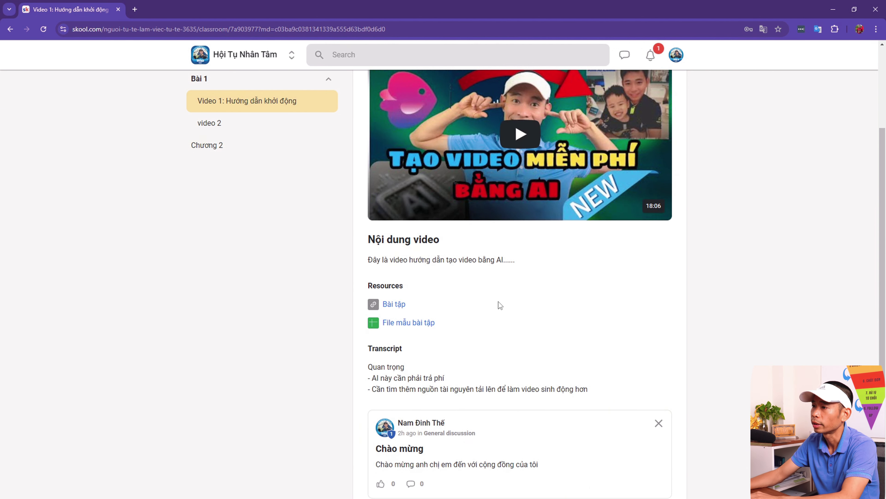
pyautogui.scroll(3, 500, 305)
pyautogui.scroll(-3, 277, 244)
pyautogui.scroll(3, 478, 269)
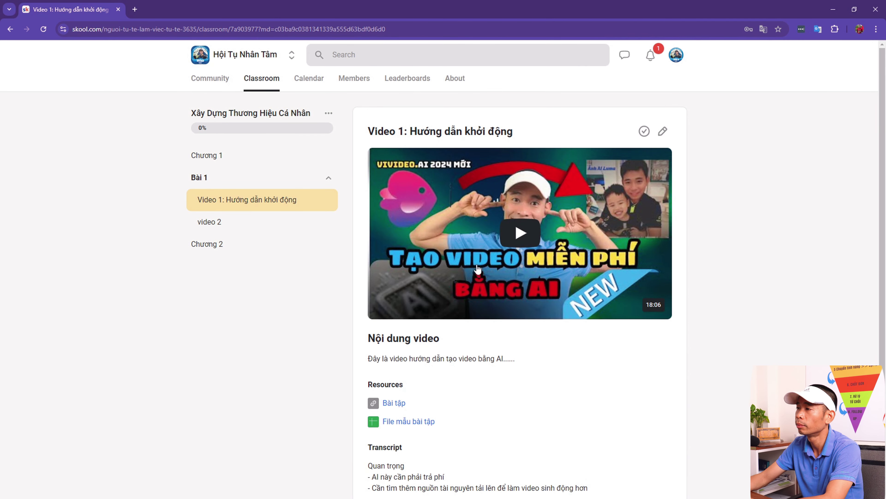
# In the member account's browser window, reload the classroom and open the "Xây Dựng Thương Hiệu Cá Nhân" course down to the lesson's resources
pyautogui.hotkey('alt', 'Tab')
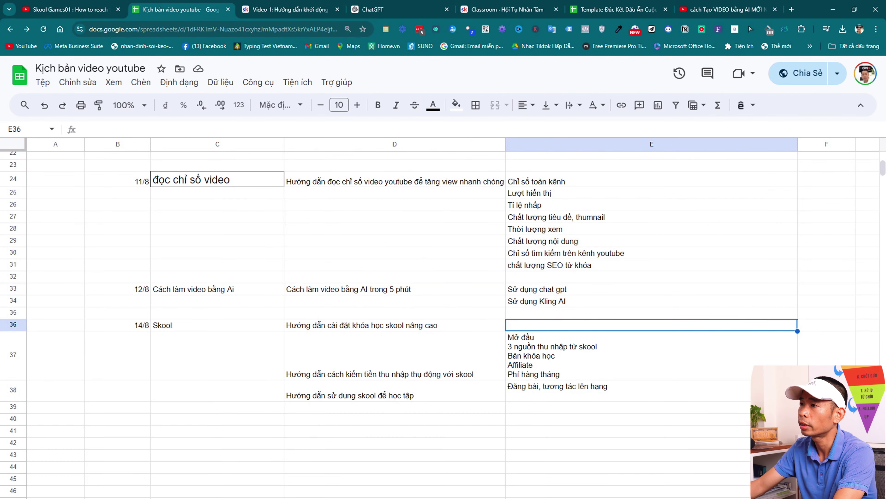
pyautogui.hotkey('alt', 'Tab')
pyautogui.hotkey('alt', 'Tab')
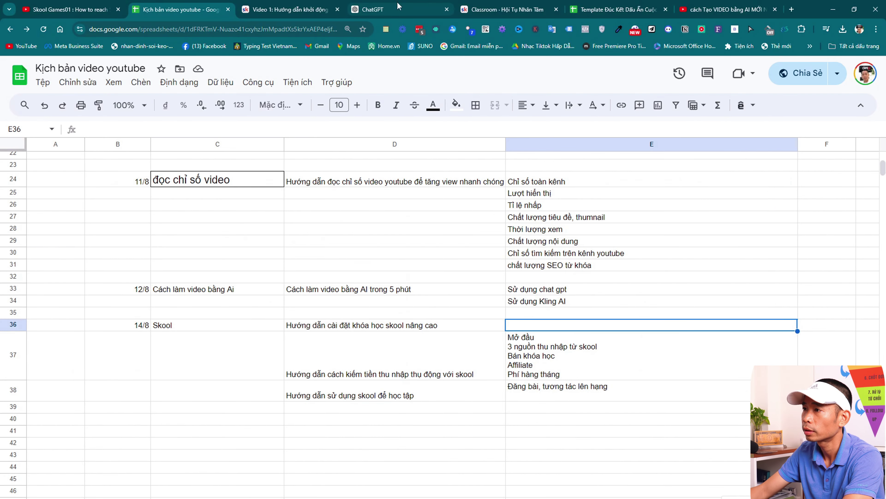
pyautogui.click(481, 5)
pyautogui.click(43, 29)
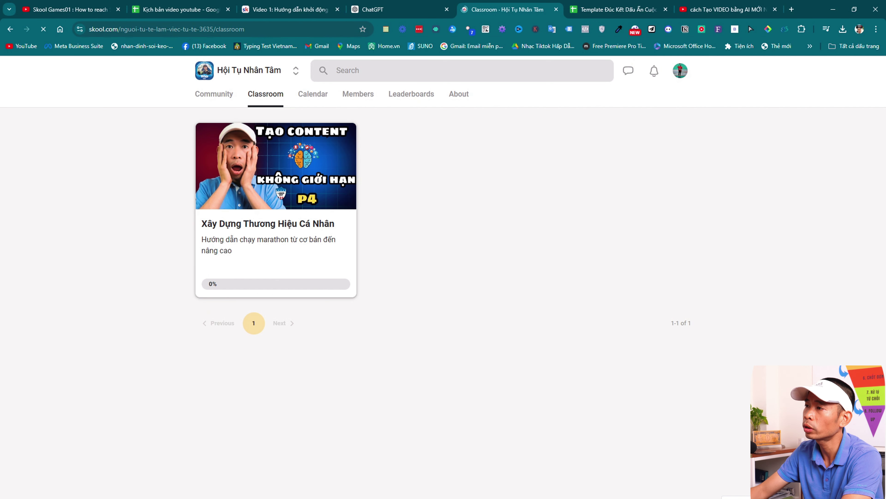
pyautogui.click(284, 191)
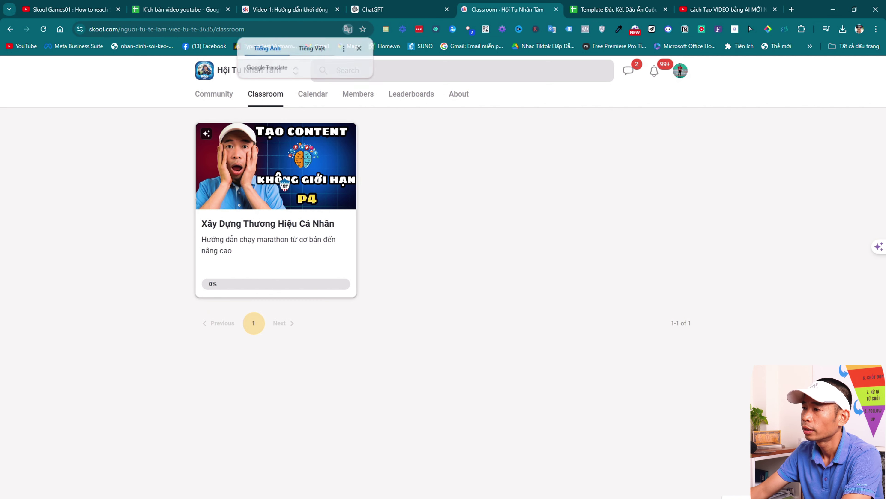
pyautogui.scroll(-3, 485, 331)
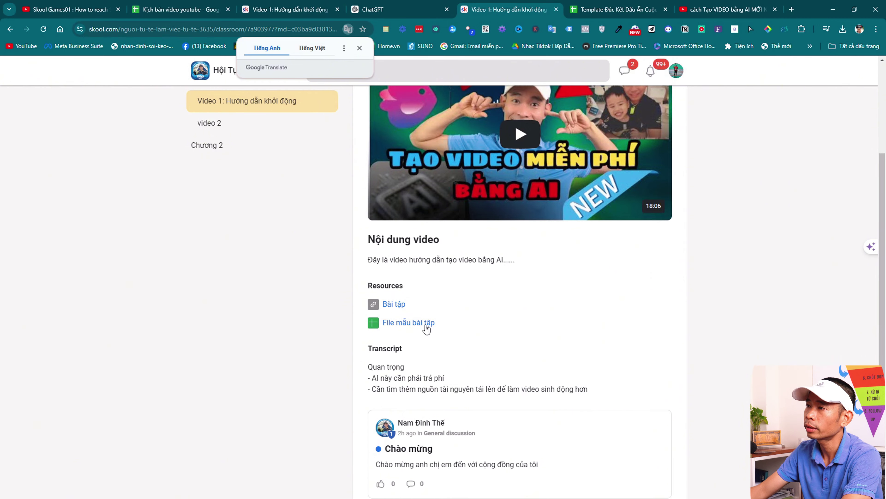
# Check the lesson as a member by opening the "Bài tập" link, the "File mẫu bài tập" preview and the pinned "Chào mừng" post
pyautogui.click(396, 305)
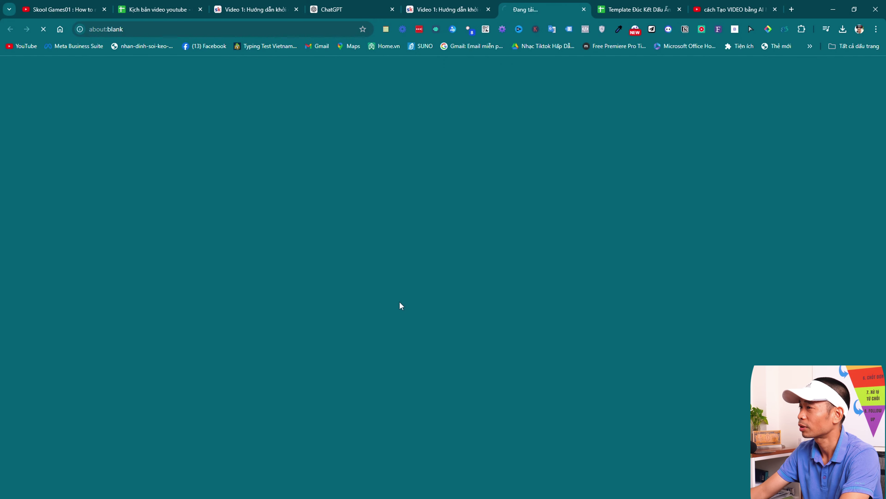
pyautogui.click(584, 10)
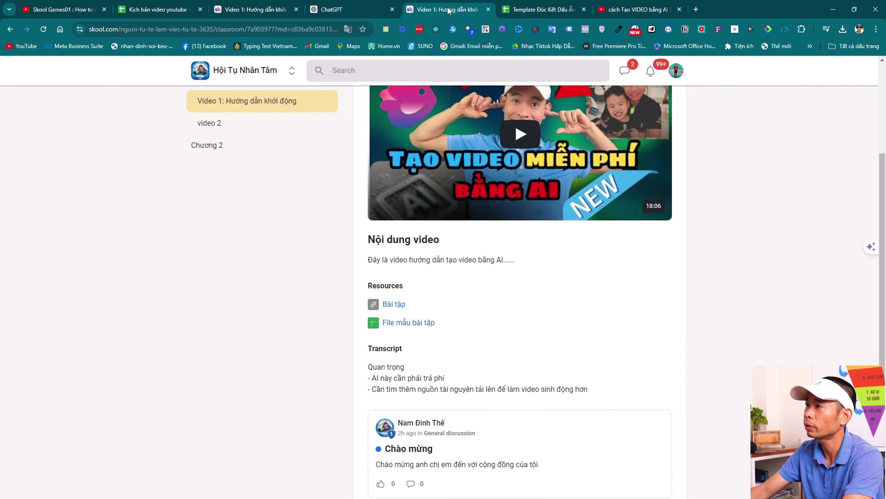
pyautogui.click(411, 323)
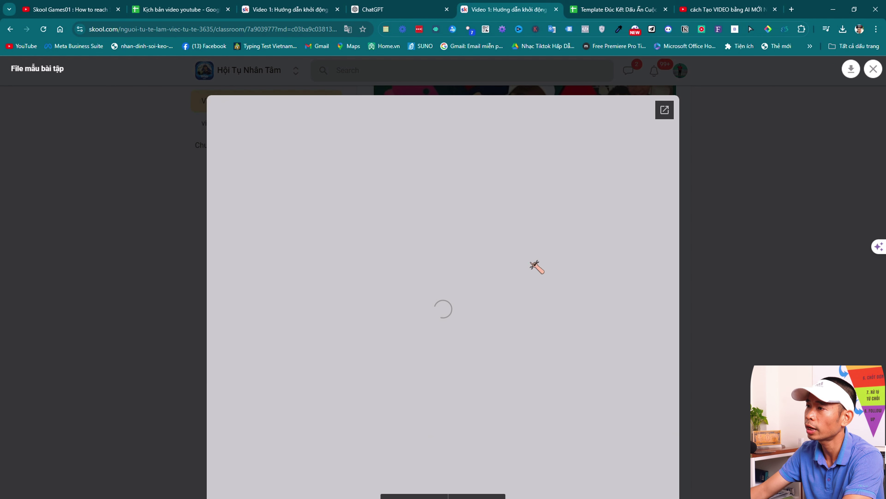
pyautogui.scroll(-3, 390, 193)
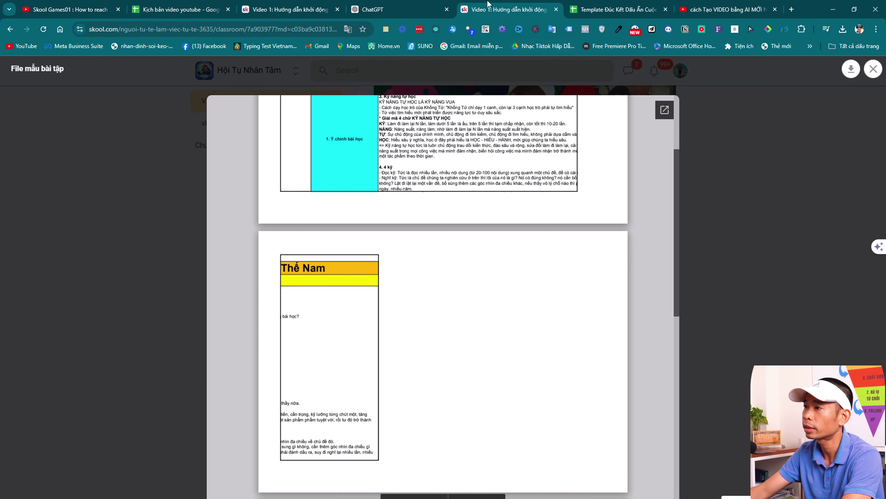
pyautogui.click(874, 69)
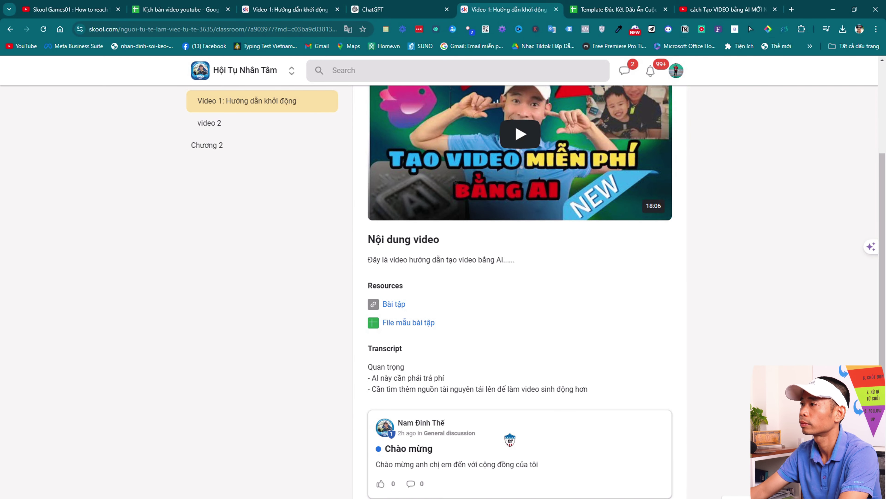
pyautogui.click(512, 435)
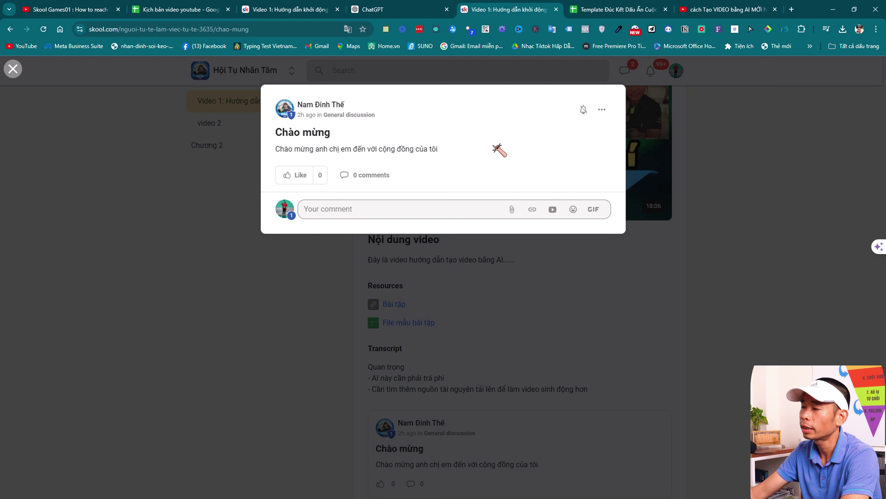
pyautogui.click(723, 153)
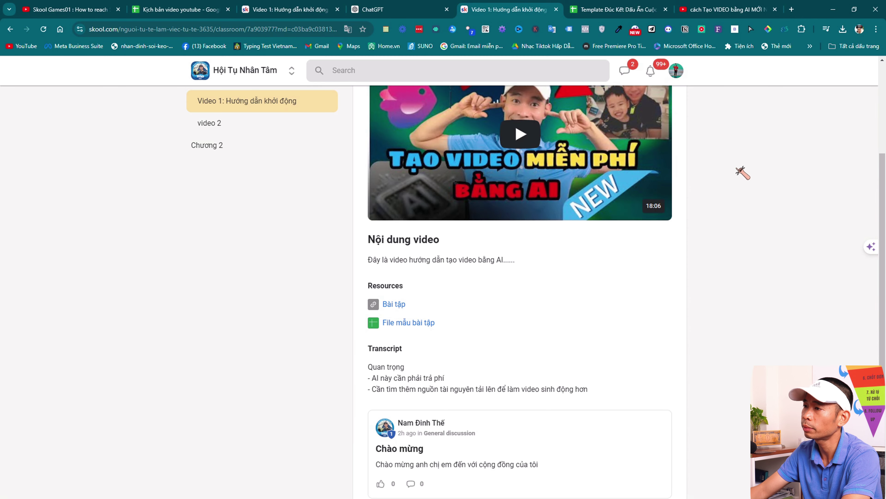
pyautogui.scroll(3, 719, 297)
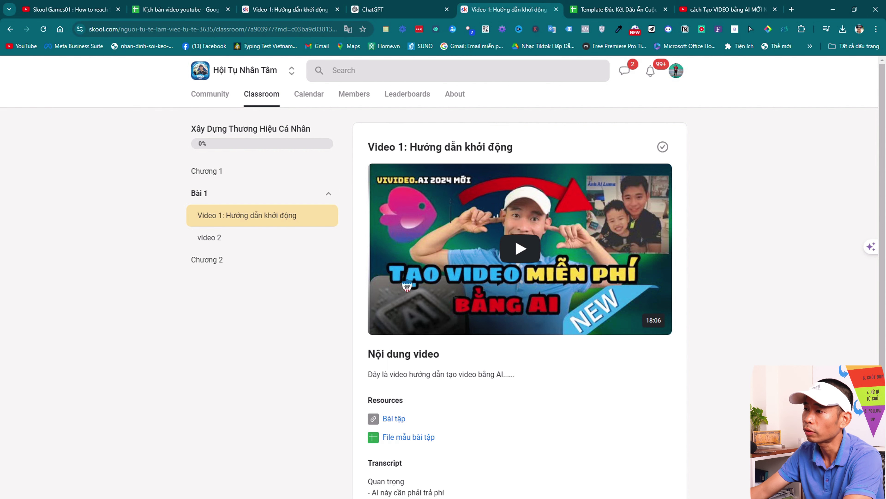
# Return to the admin account's browser window, collapse the "Bài 1" folder and view the options for the course and the "Chương 1" page
pyautogui.hotkey('alt', 'Tab')
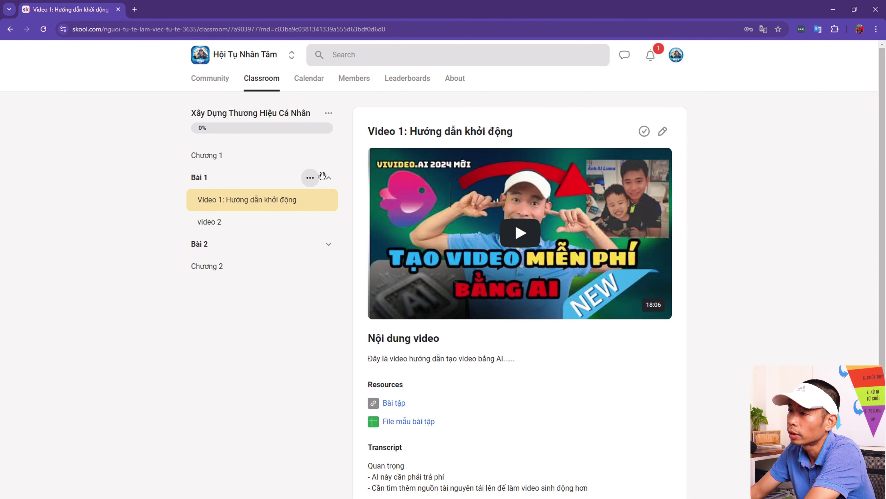
pyautogui.click(328, 178)
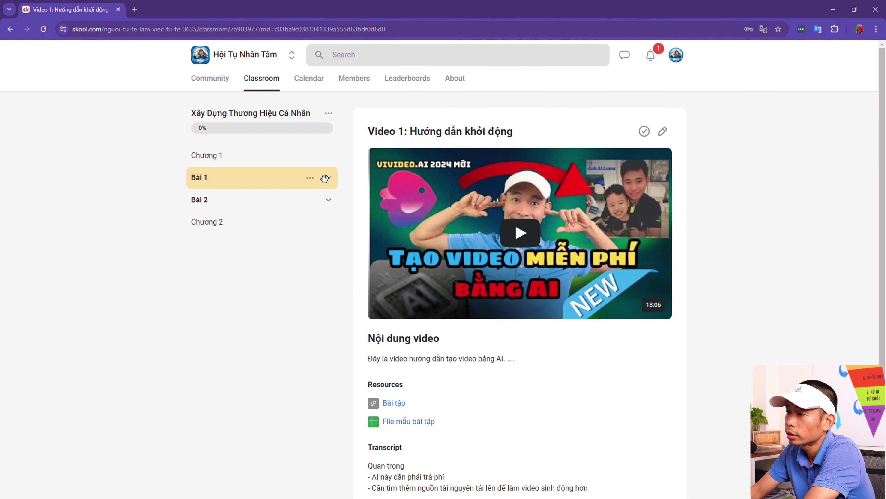
pyautogui.click(256, 154)
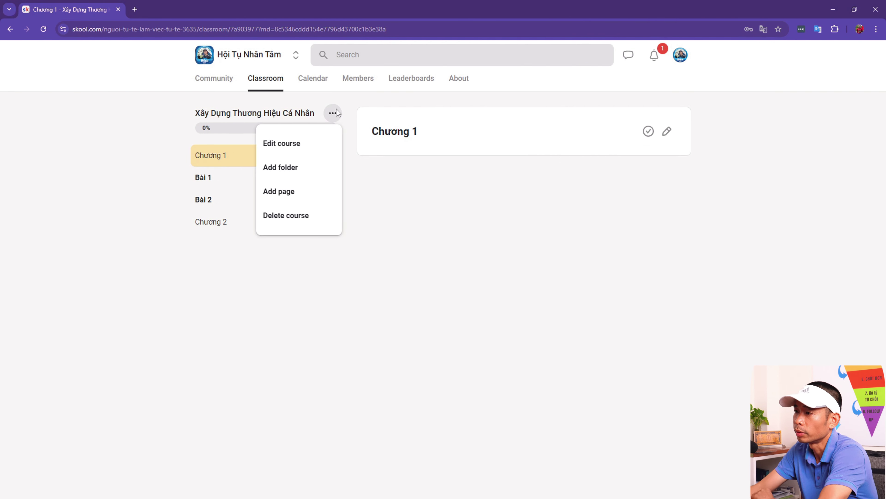
pyautogui.click(311, 151)
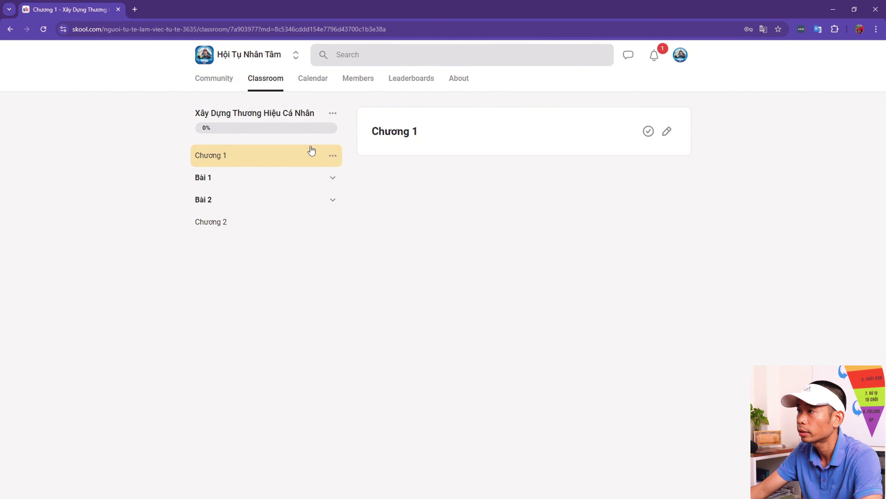
pyautogui.click(332, 155)
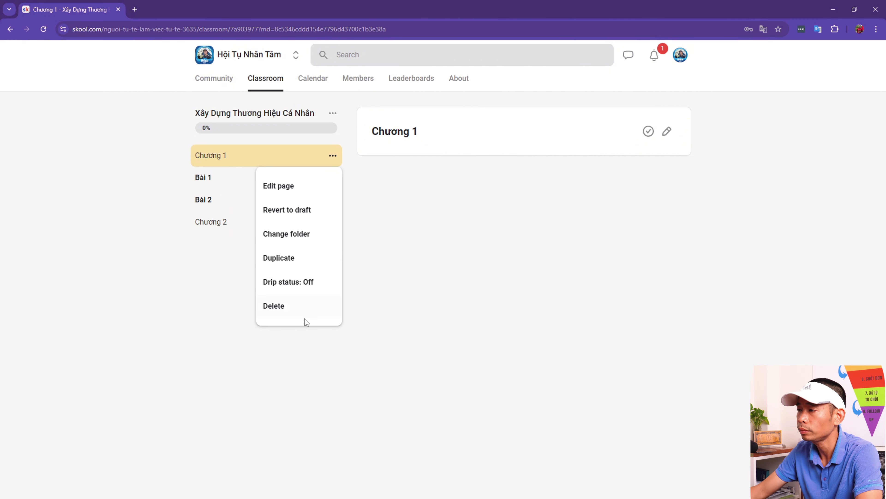
# Expand the "Bài 1" folder and move the "Chương 1" page to just below it in the course outline
pyautogui.click(207, 177)
pyautogui.click(212, 176)
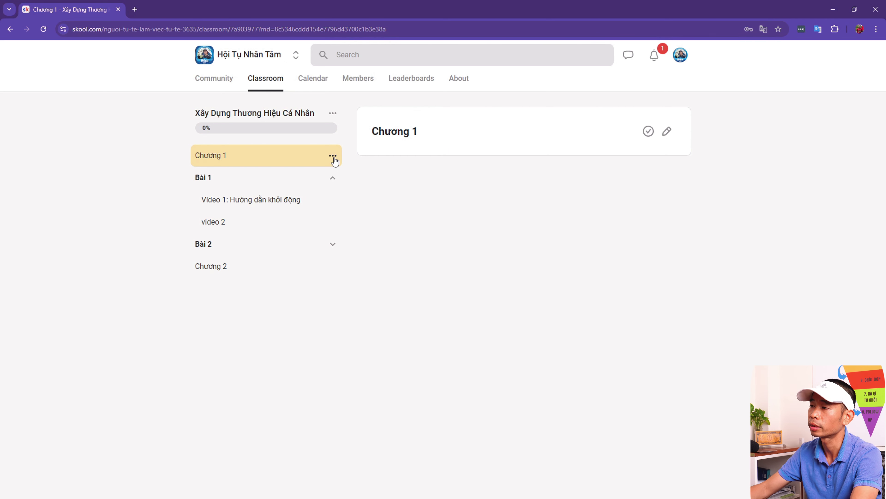
pyautogui.moveTo(258, 158); pyautogui.dragTo(261, 222)
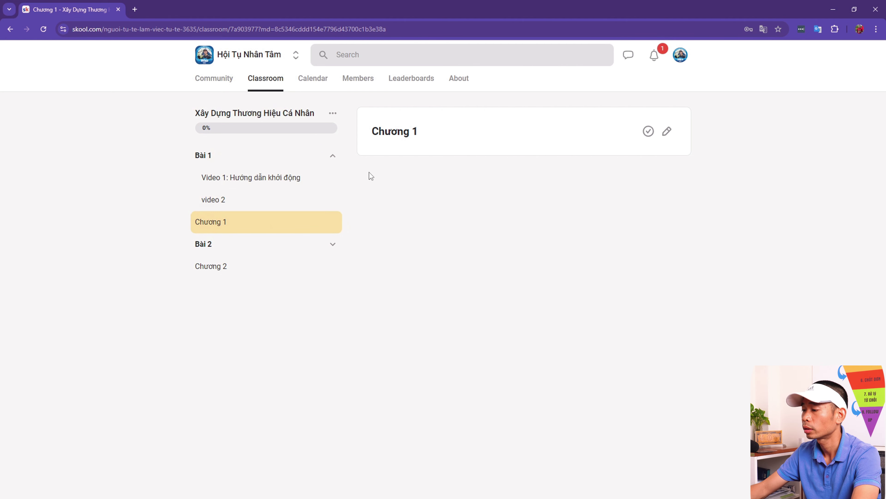
# Collapse the "Bài 1" folder and delete the "Chương 1" page from the course
pyautogui.click(332, 155)
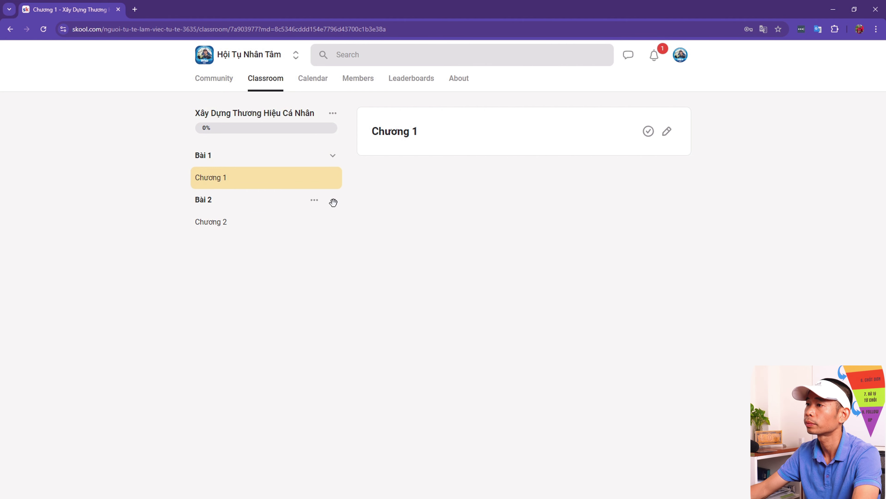
pyautogui.click(333, 178)
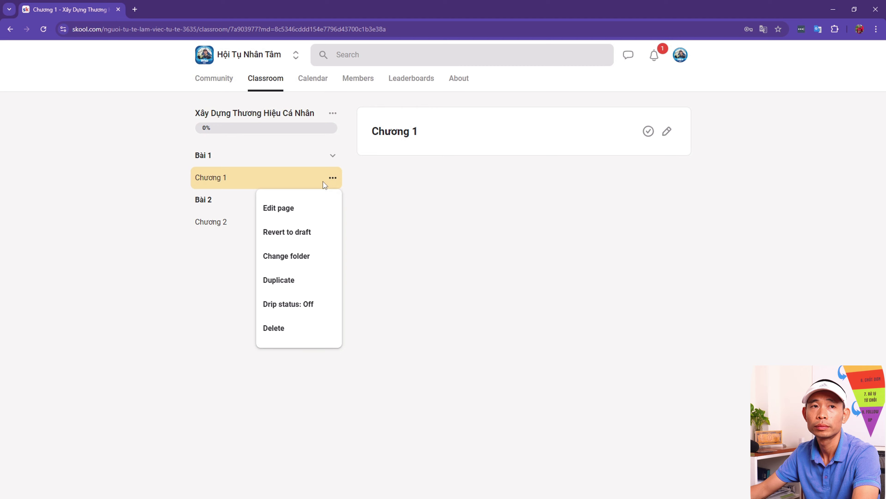
pyautogui.click(304, 338)
pyautogui.click(493, 317)
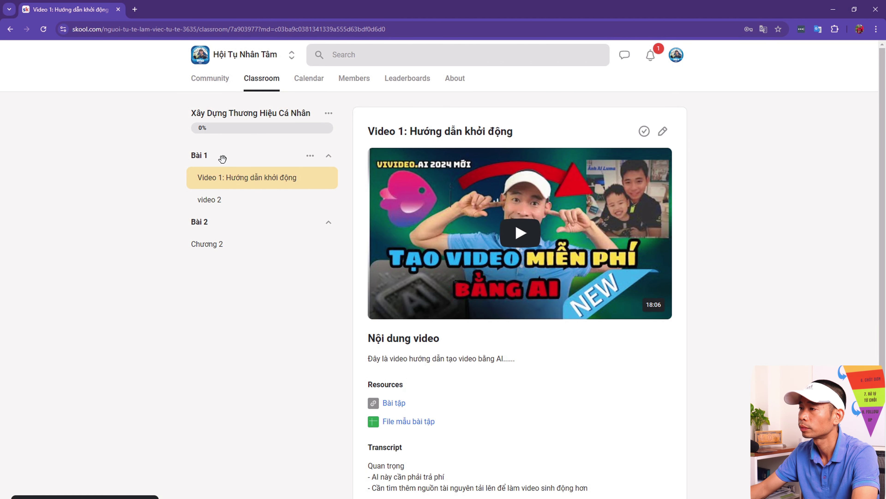
# Rename the "Bài 1" folder as "Chương 1:" and save it
pyautogui.click(222, 159)
pyautogui.click(328, 155)
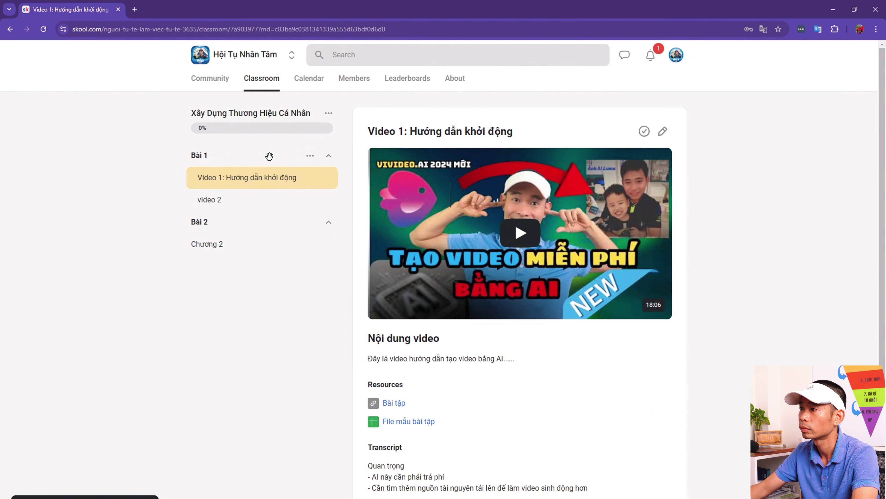
pyautogui.click(310, 156)
pyautogui.click(255, 185)
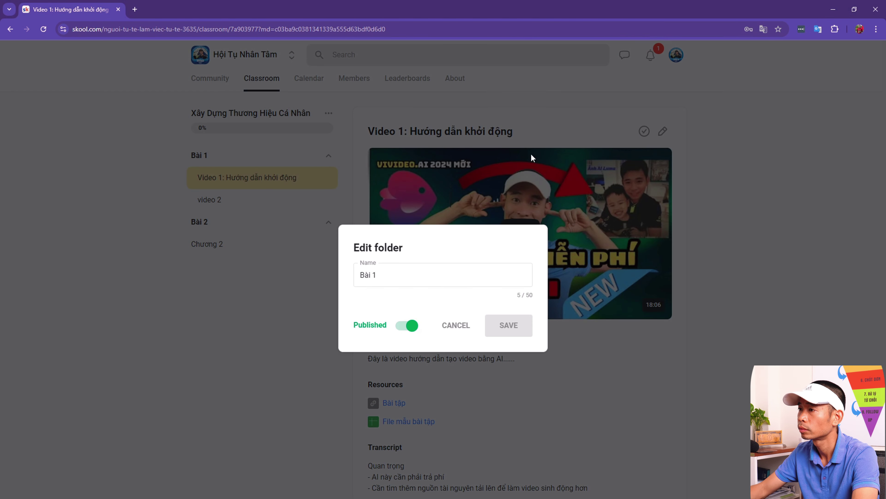
pyautogui.click(405, 275)
pyautogui.hotkey('ctrl', 'a')
pyautogui.write('Chuo')
pyautogui.write('ngw 1')
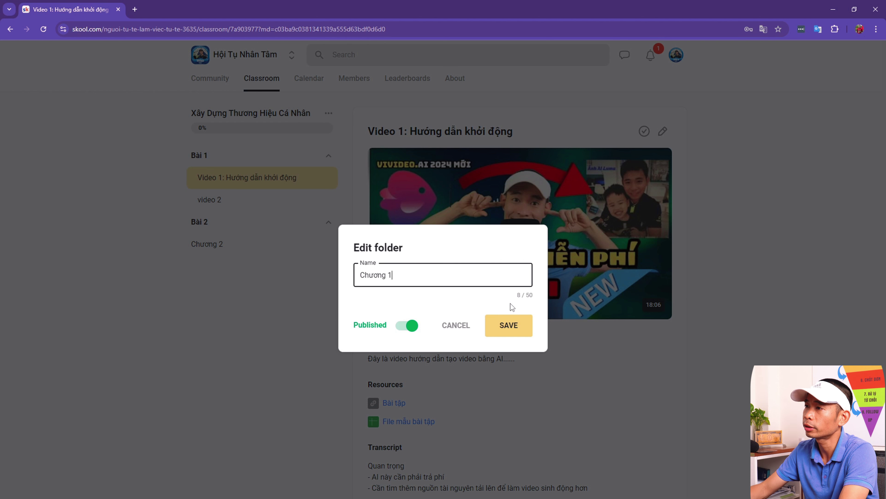
pyautogui.click(509, 328)
pyautogui.click(420, 279)
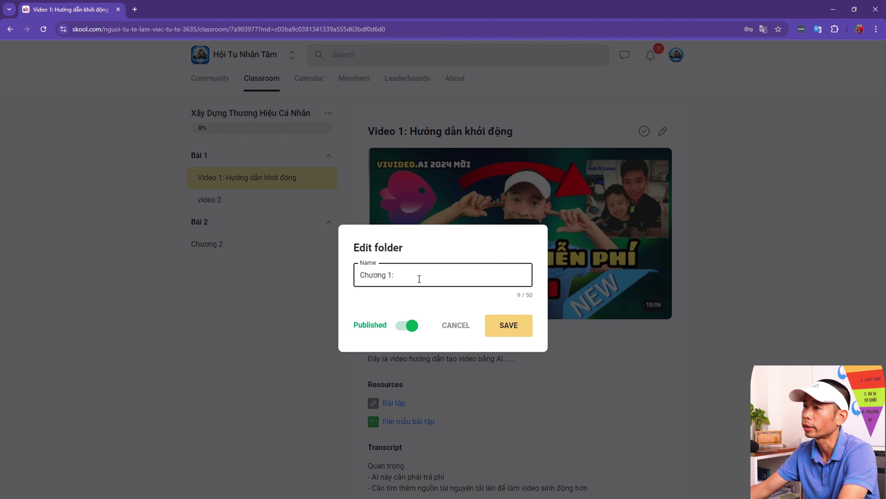
pyautogui.click(505, 321)
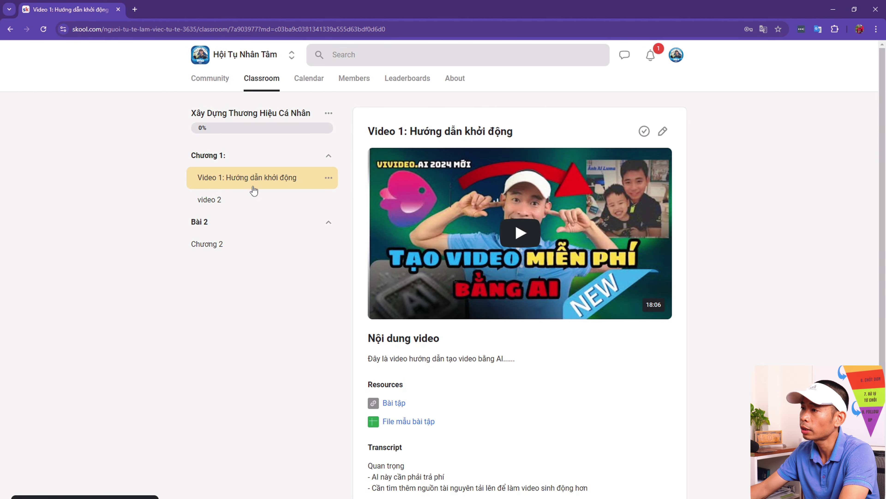
# View the "video 2" page and the options for the "Chương 1:" folder
pyautogui.click(209, 199)
pyautogui.click(315, 155)
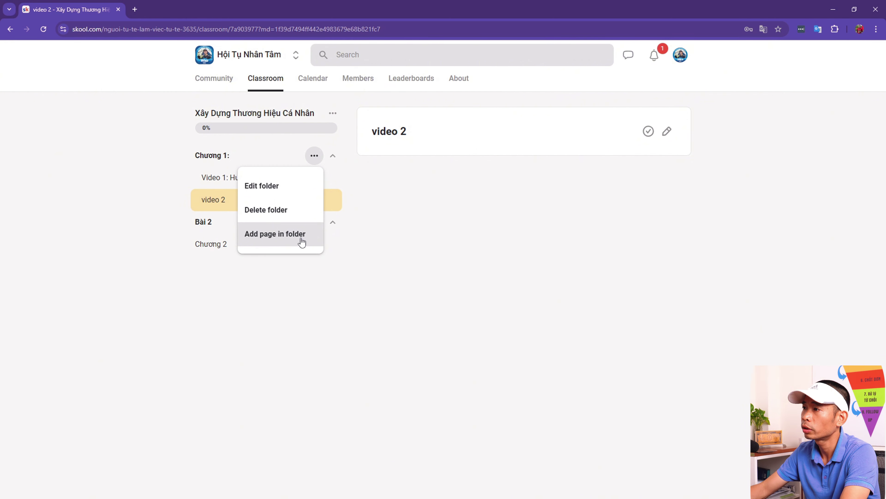
pyautogui.click(225, 252)
# Open the "Chương 2" page and move it into the "Bài 2" folder in the course outline
pyautogui.click(269, 249)
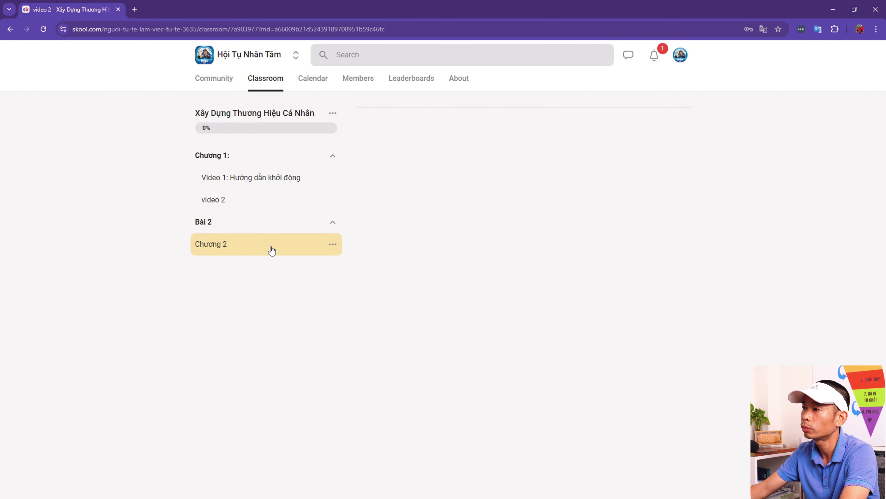
pyautogui.click(314, 224)
pyautogui.click(314, 223)
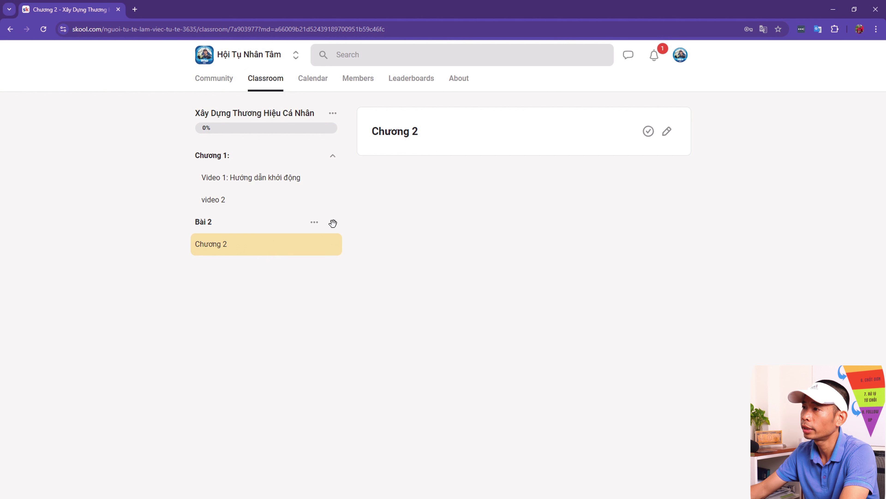
pyautogui.moveTo(230, 234); pyautogui.dragTo(283, 236)
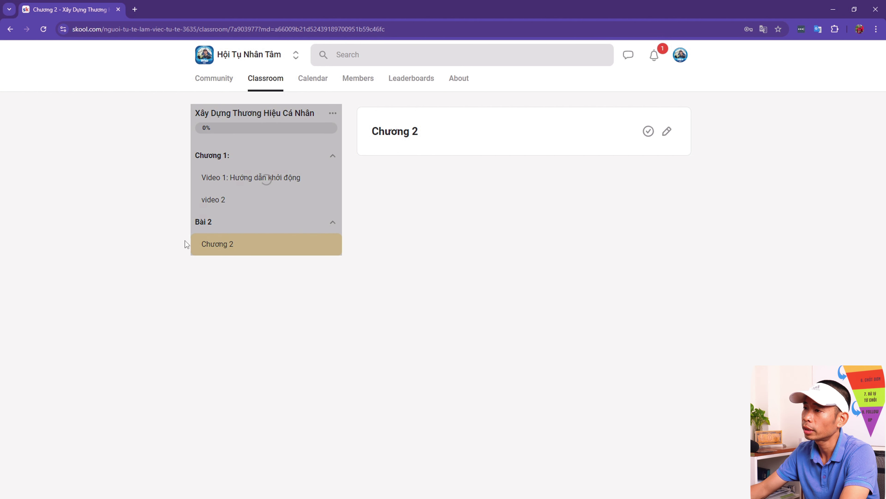
pyautogui.moveTo(253, 249)
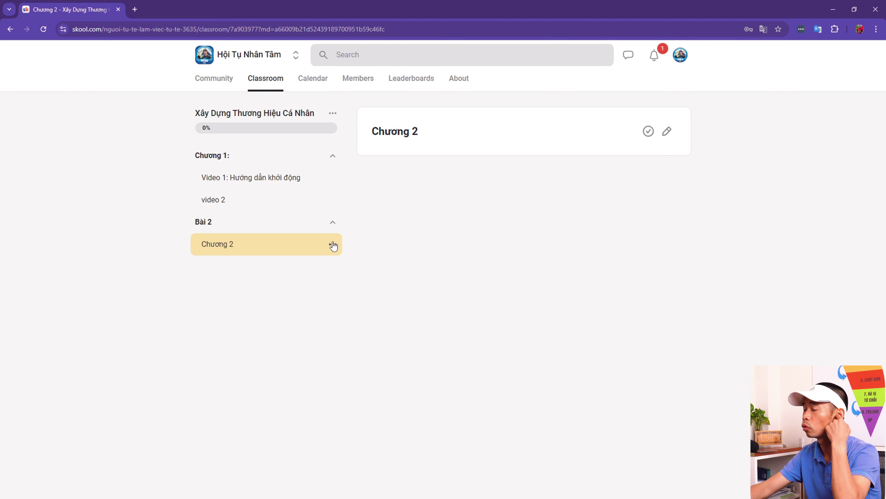
# Retitle the "Chương 2" page in the "Bài 2" folder as "Video 1" and save it
pyautogui.click(667, 131)
pyautogui.moveTo(431, 151); pyautogui.dragTo(362, 174)
pyautogui.write('CV')
pyautogui.write('ideo 1')
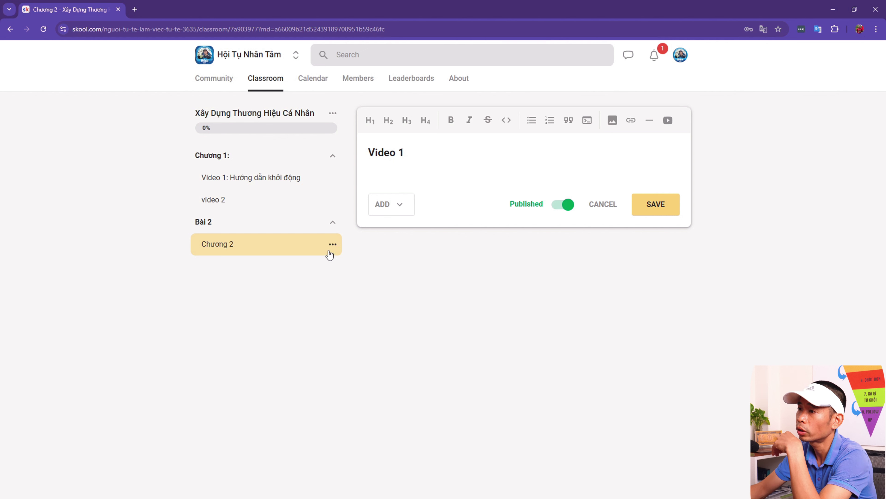
pyautogui.click(677, 204)
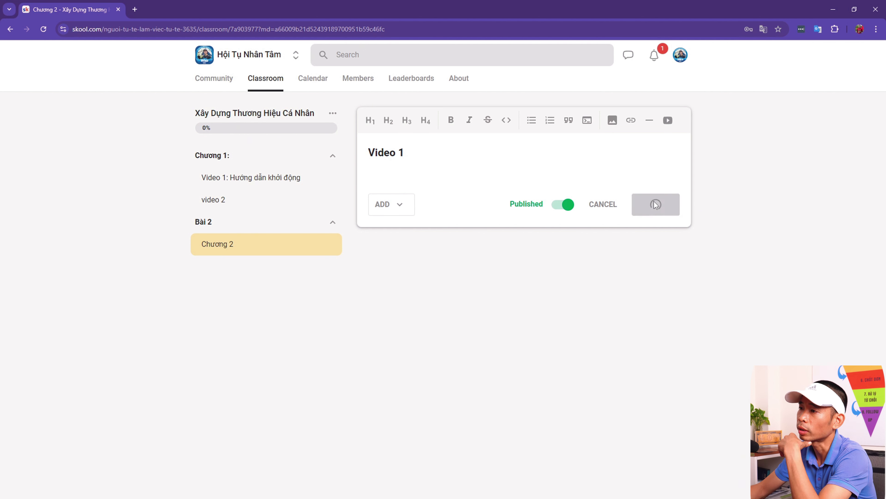
# Check the course outline by collapsing and re-expanding the "Chương 1:" and "Bài 2" folders
pyautogui.click(336, 222)
pyautogui.click(332, 155)
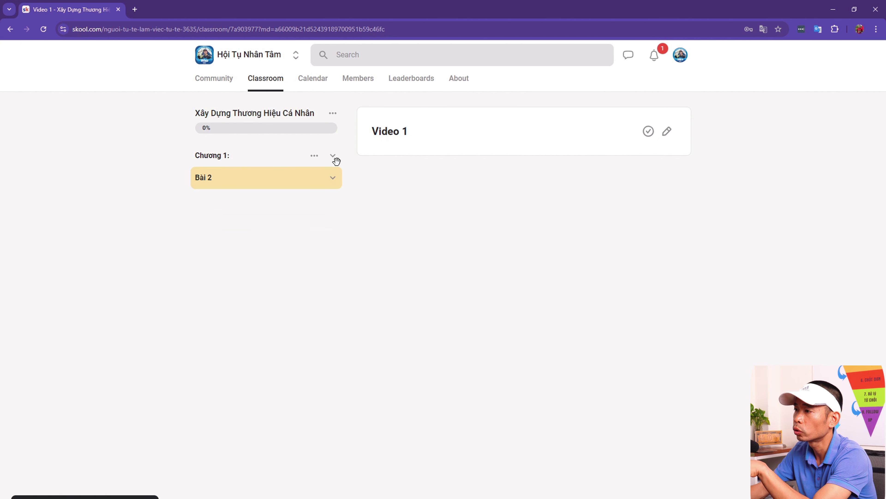
pyautogui.click(330, 175)
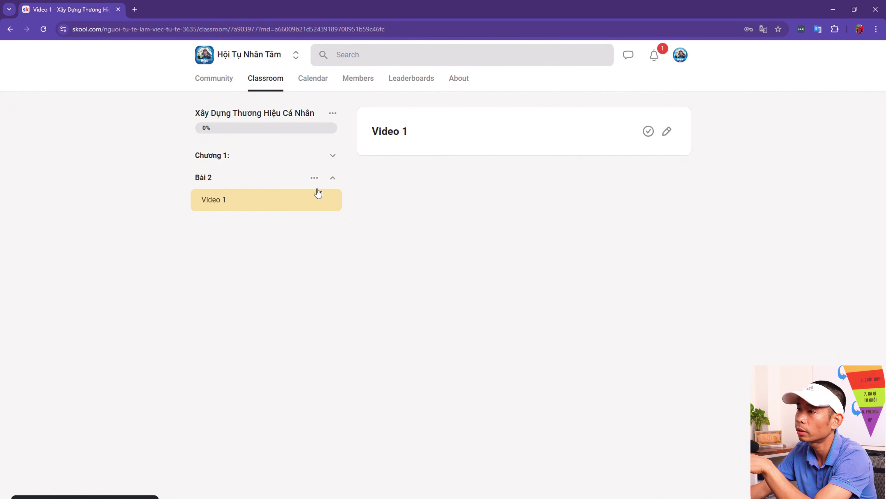
pyautogui.click(332, 154)
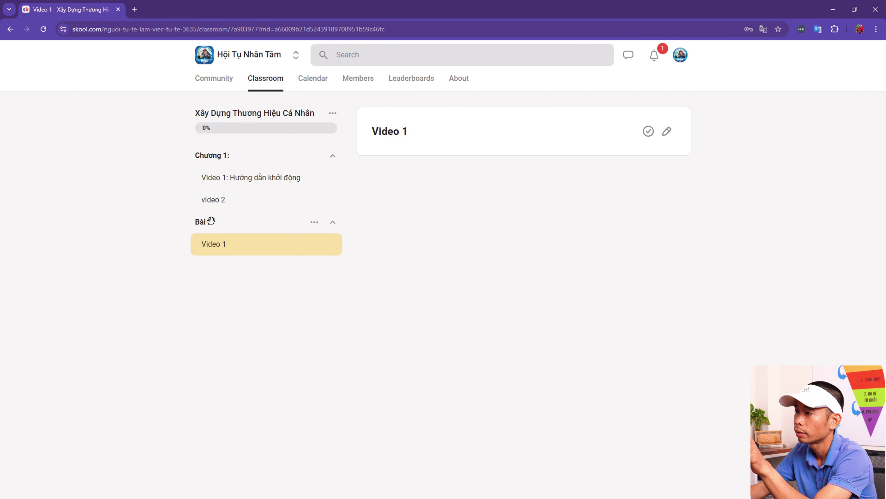
# Retitle the "Video 1" page in the "Bài 2" folder as "Chương 2" and save it
pyautogui.click(250, 222)
pyautogui.click(667, 132)
pyautogui.moveTo(413, 152)
pyautogui.mouseDown()
pyautogui.moveTo(352, 153)
pyautogui.moveTo(343, 162)
pyautogui.mouseUp()
pyautogui.write('Chuương 2')
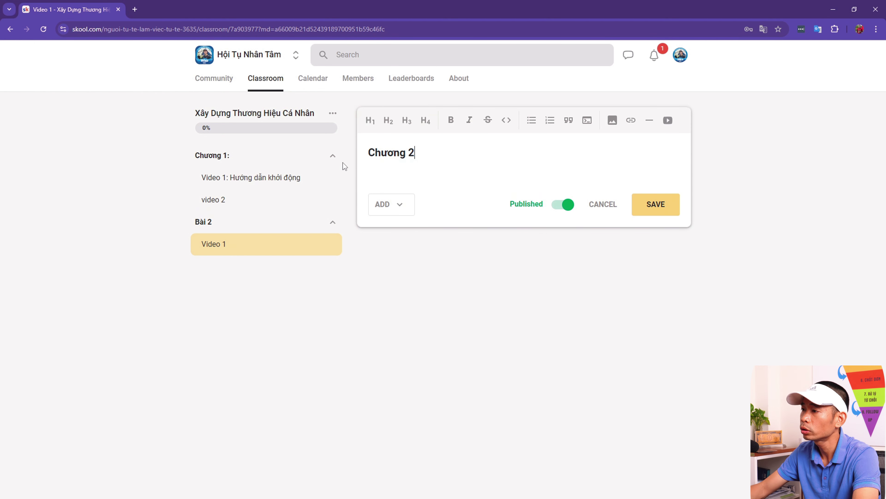
pyautogui.click(637, 207)
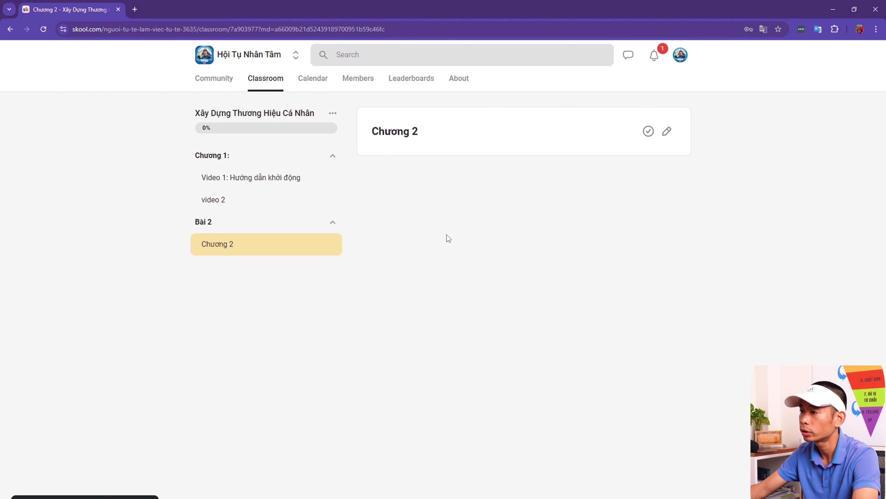
# Collapse the "Chương 1:" and "Bài 2" folders and open the "Chương 2" page for editing
pyautogui.click(332, 222)
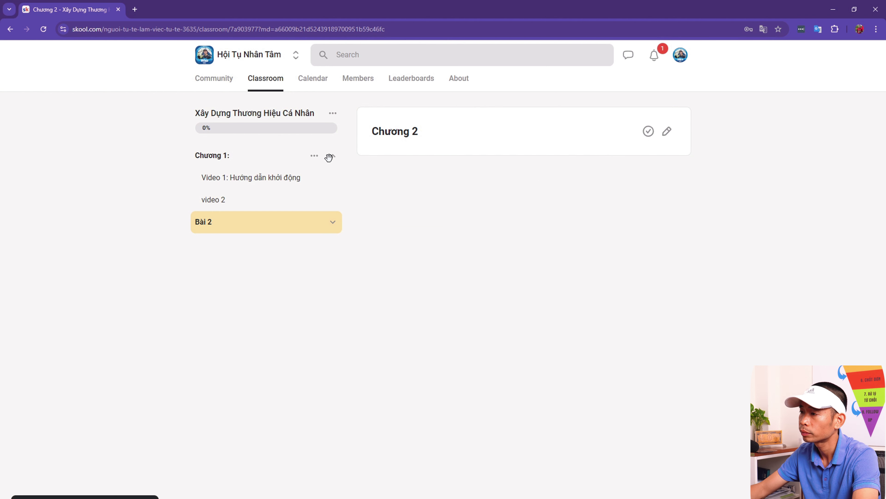
pyautogui.click(333, 155)
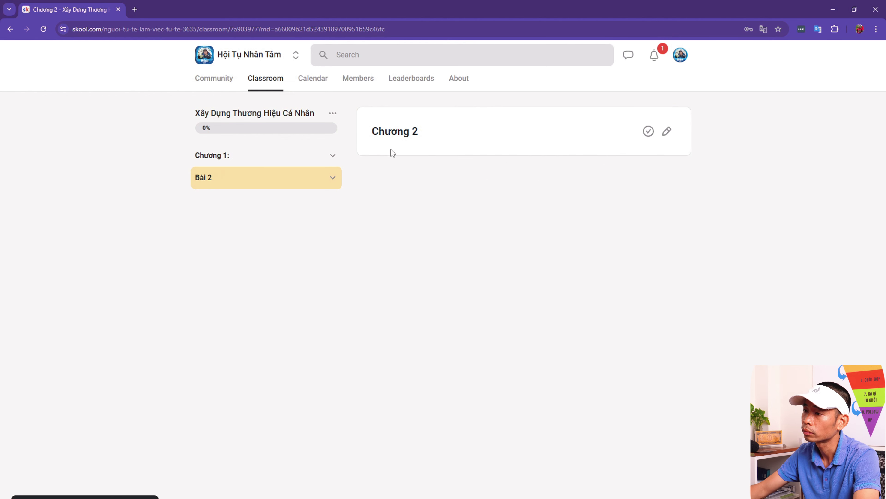
pyautogui.click(666, 131)
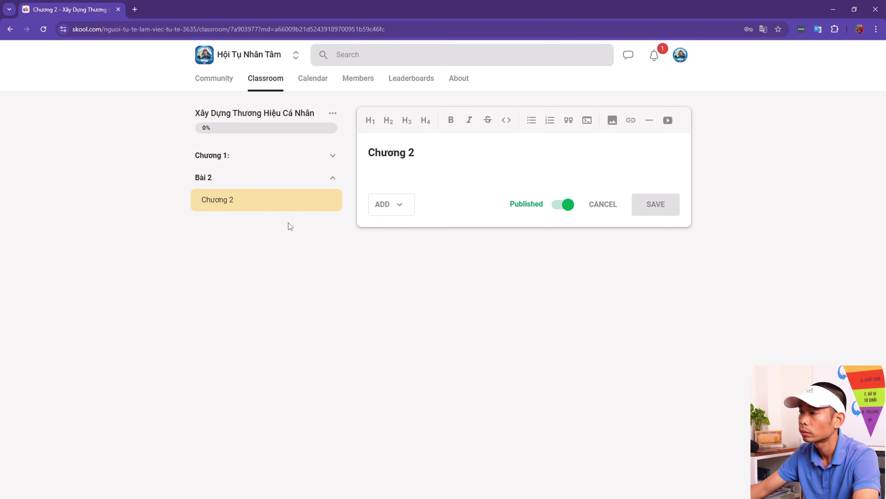
pyautogui.click(286, 180)
pyautogui.click(212, 178)
pyautogui.click(266, 178)
# Rename the "Bài 2" folder as "Chương 2" and save it
pyautogui.click(315, 179)
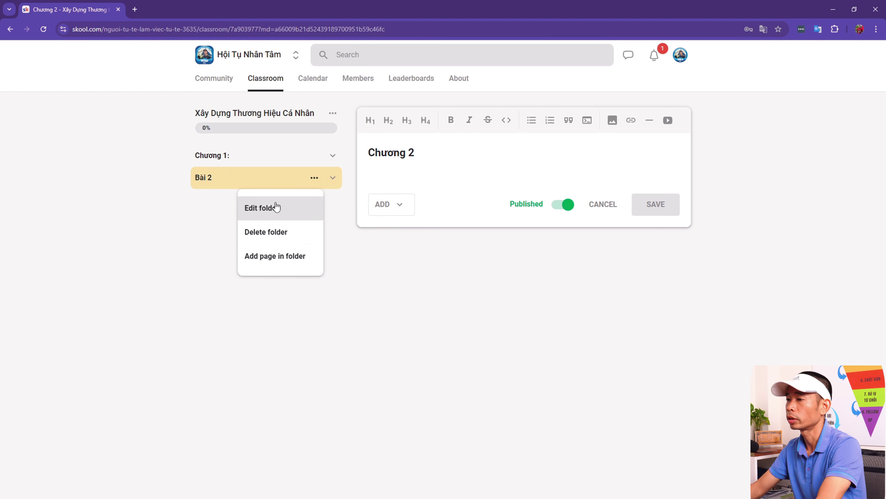
pyautogui.click(278, 207)
pyautogui.click(390, 266)
pyautogui.hotkey('ctrl', 'a')
pyautogui.write('C')
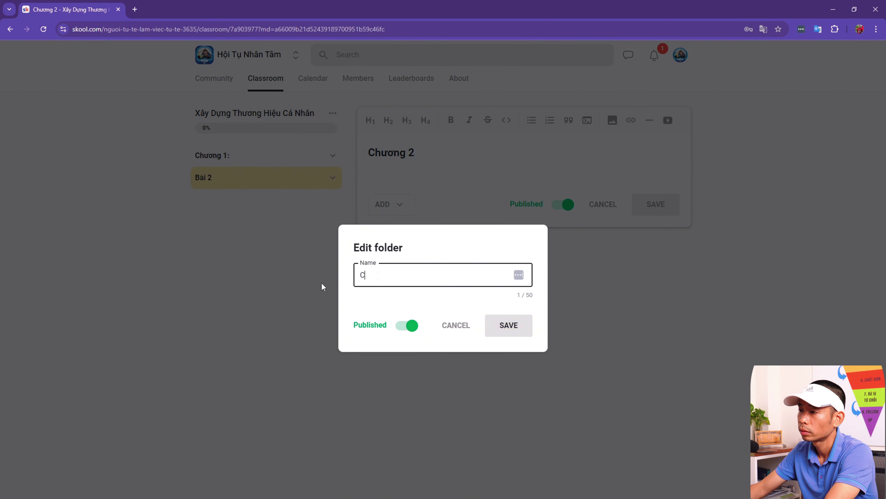
pyautogui.write('hương 2')
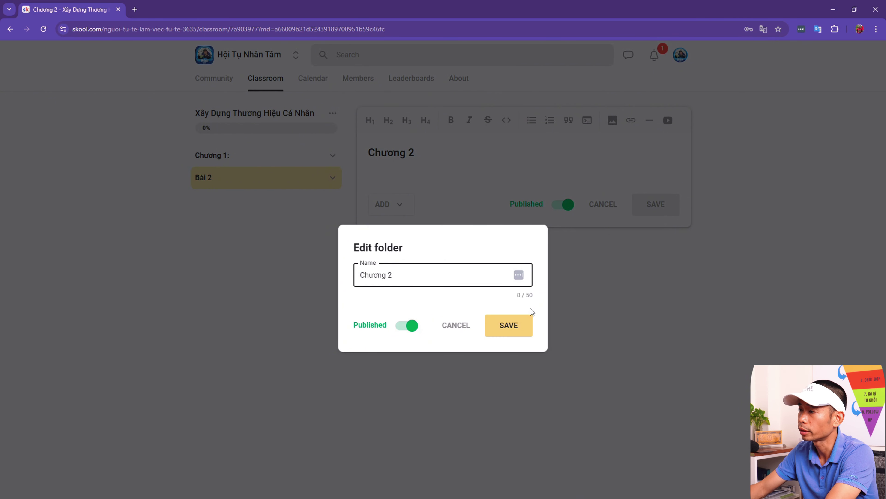
pyautogui.click(515, 333)
# Retitle the page inside the "Chương 2" folder as "Video 1", save it and collapse the folder
pyautogui.click(333, 200)
pyautogui.click(278, 230)
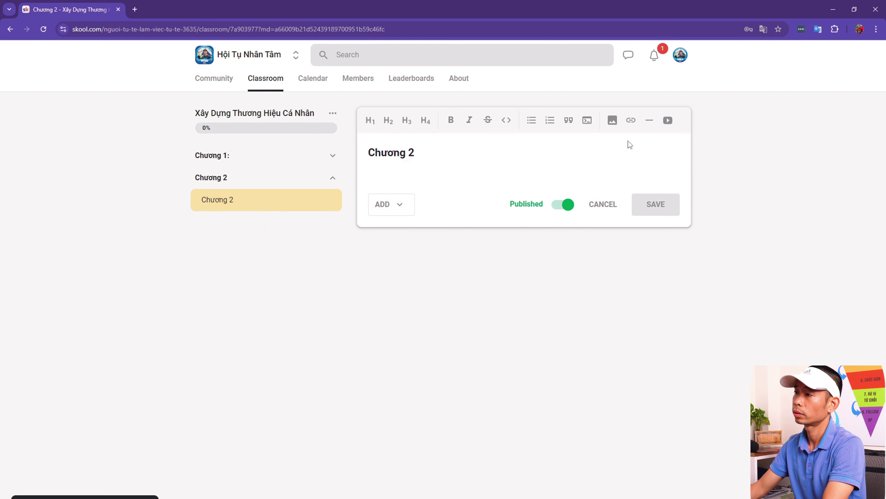
pyautogui.moveTo(430, 170); pyautogui.dragTo(360, 163)
pyautogui.write('Vi')
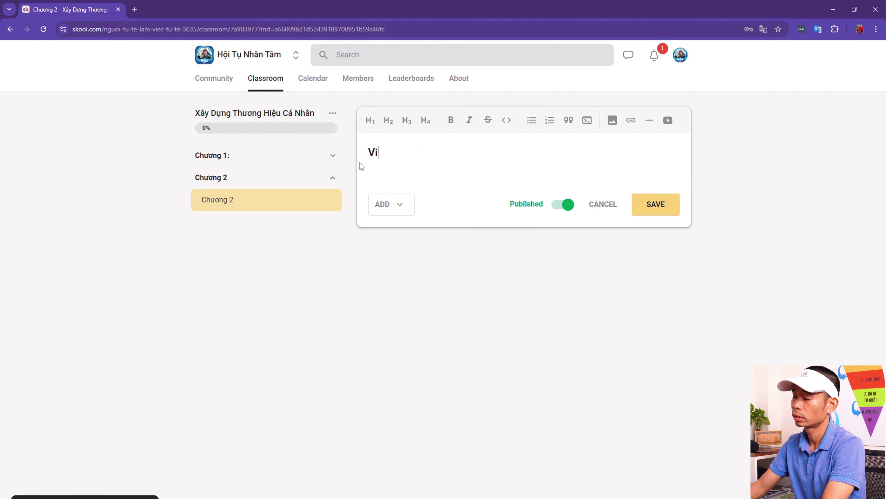
pyautogui.write('deo 1')
pyautogui.click(653, 206)
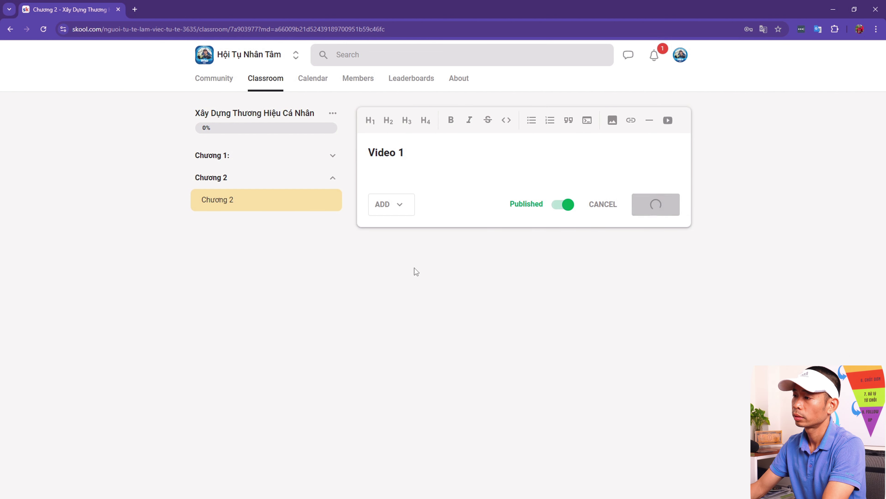
pyautogui.click(333, 177)
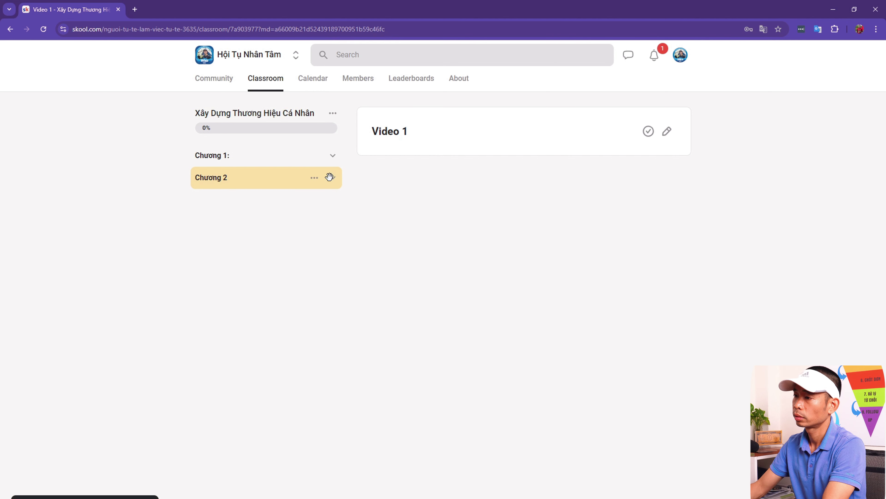